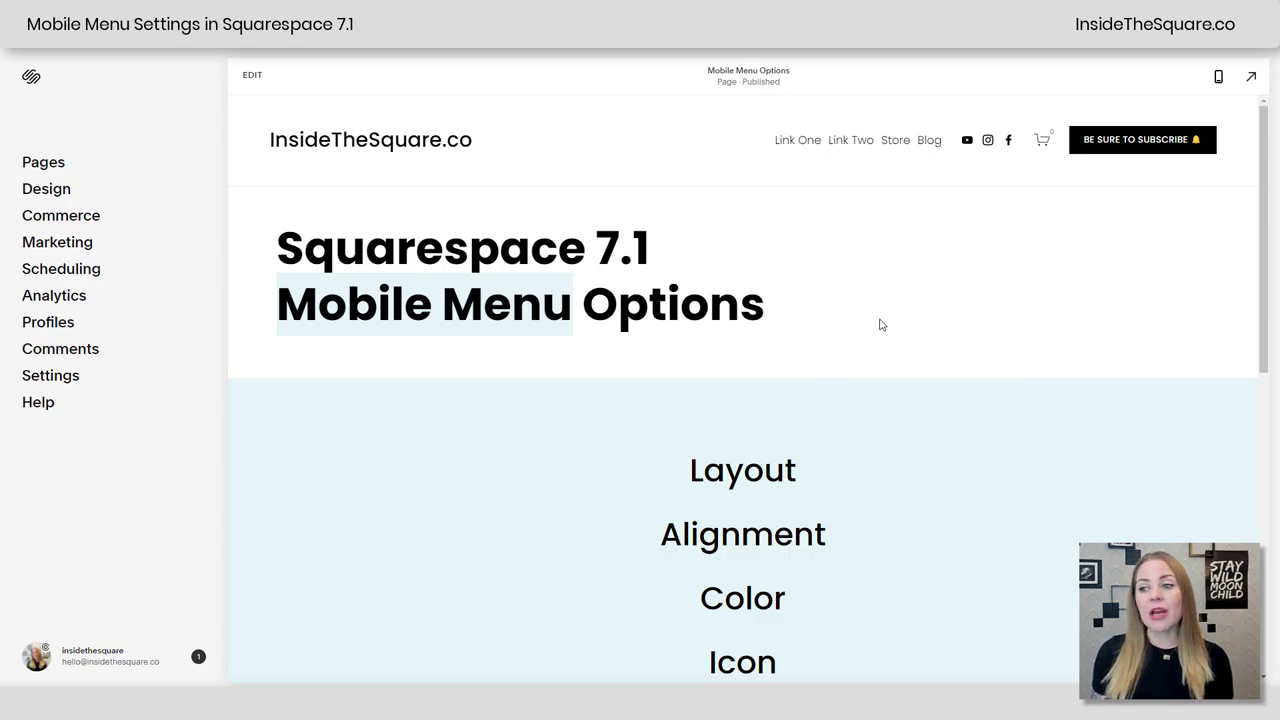
pyautogui.click(252, 74)
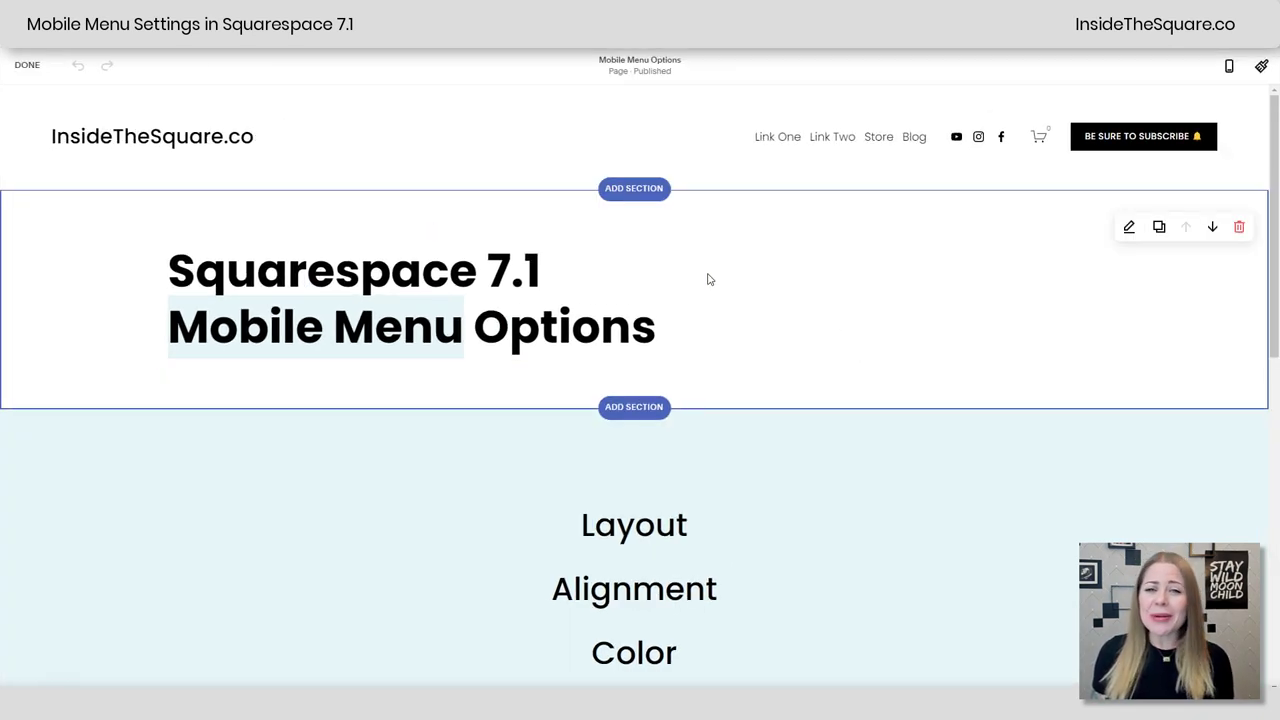
pyautogui.moveTo(645, 132)
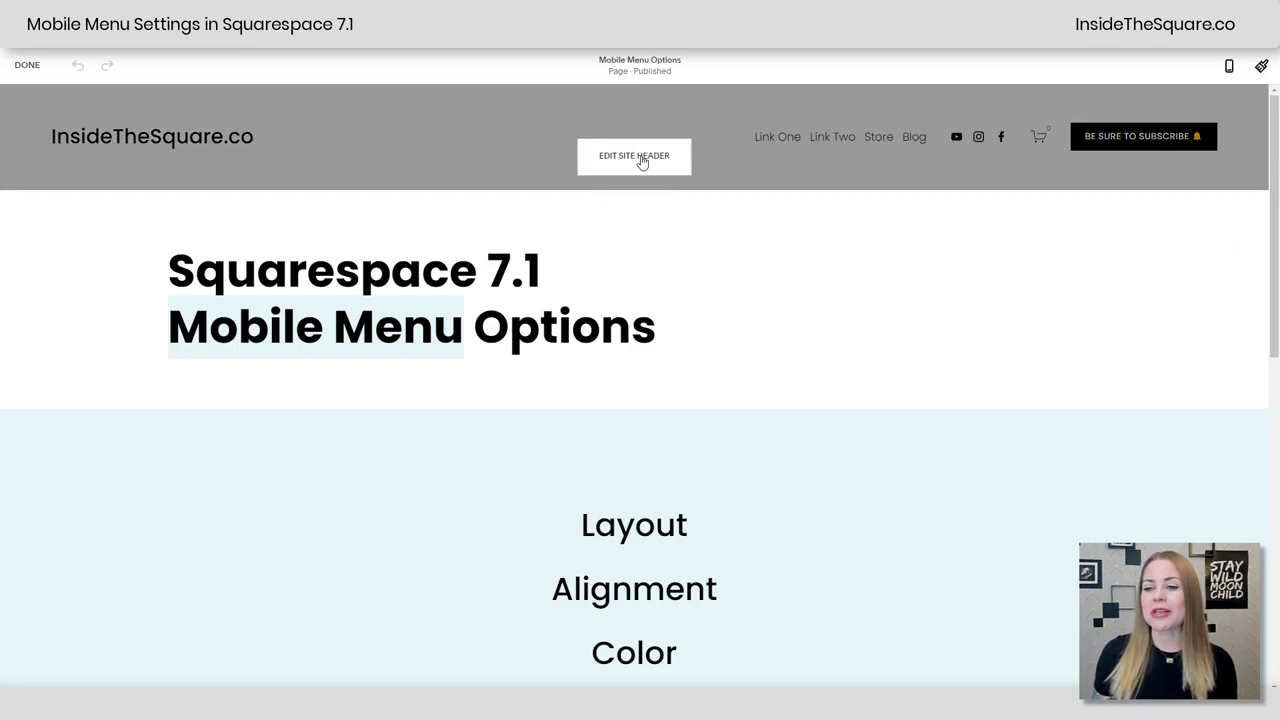
pyautogui.click(647, 167)
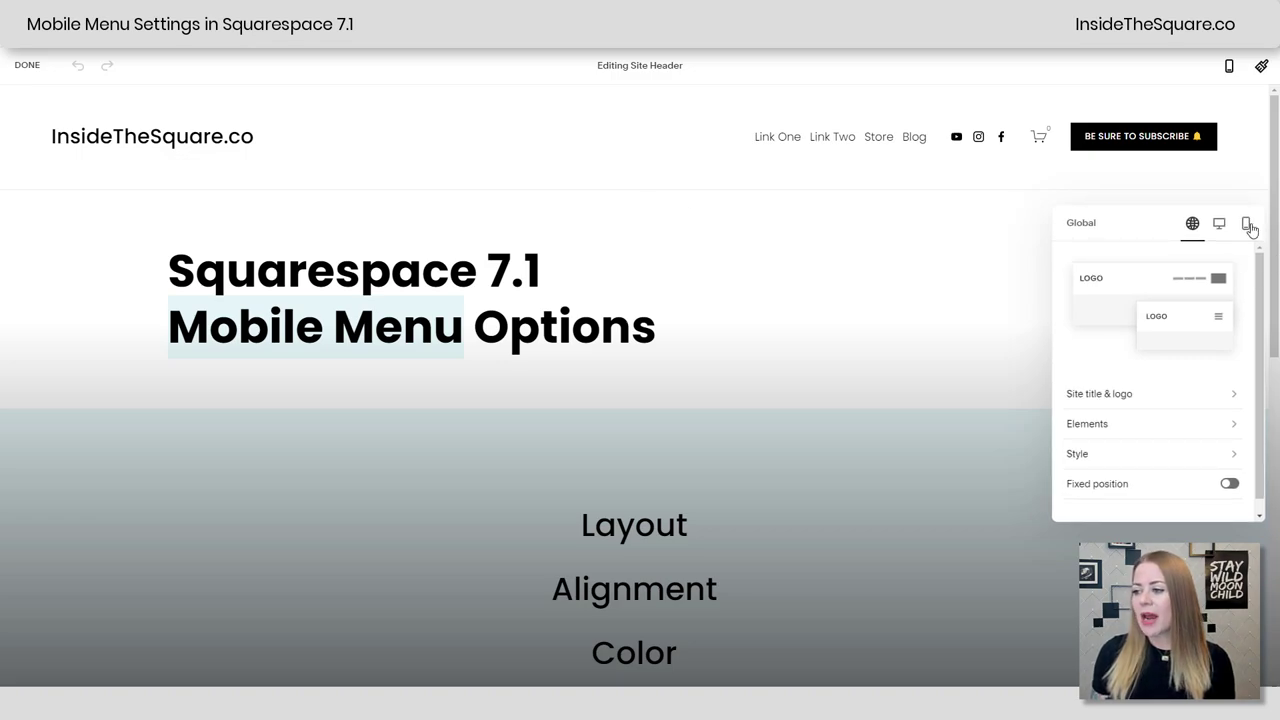
pyautogui.click(1247, 225)
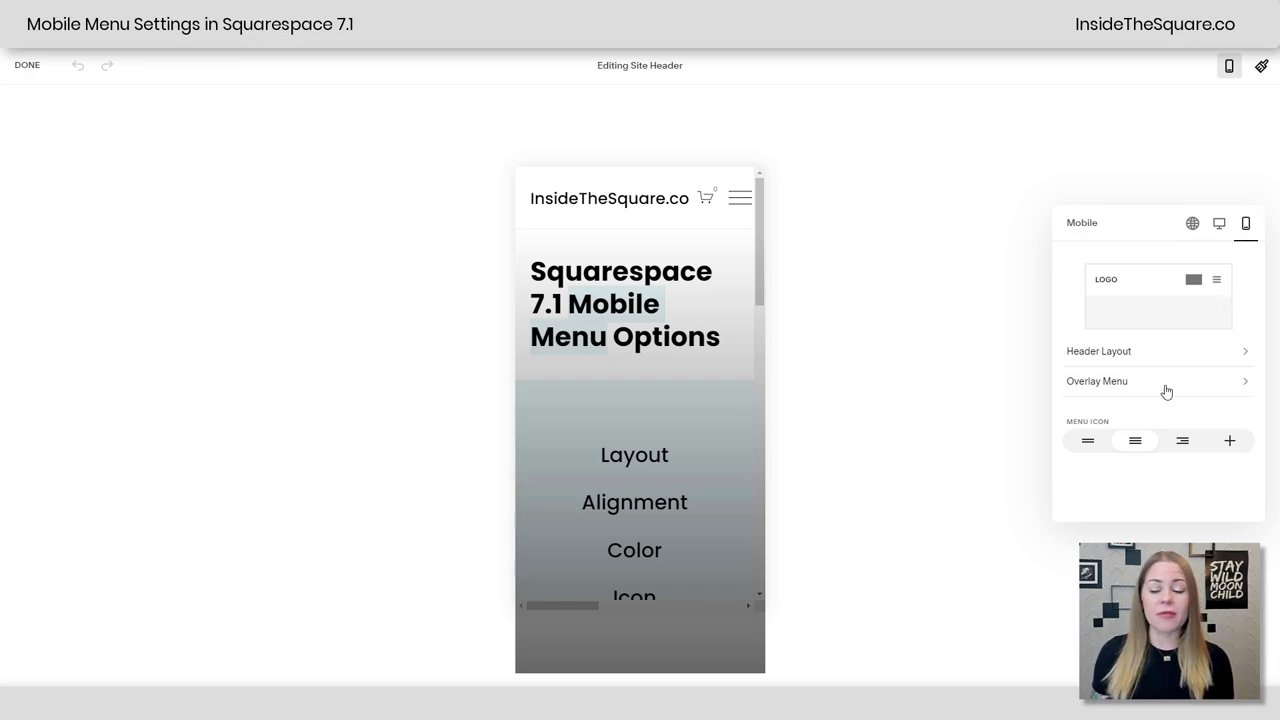
pyautogui.click(246, 134)
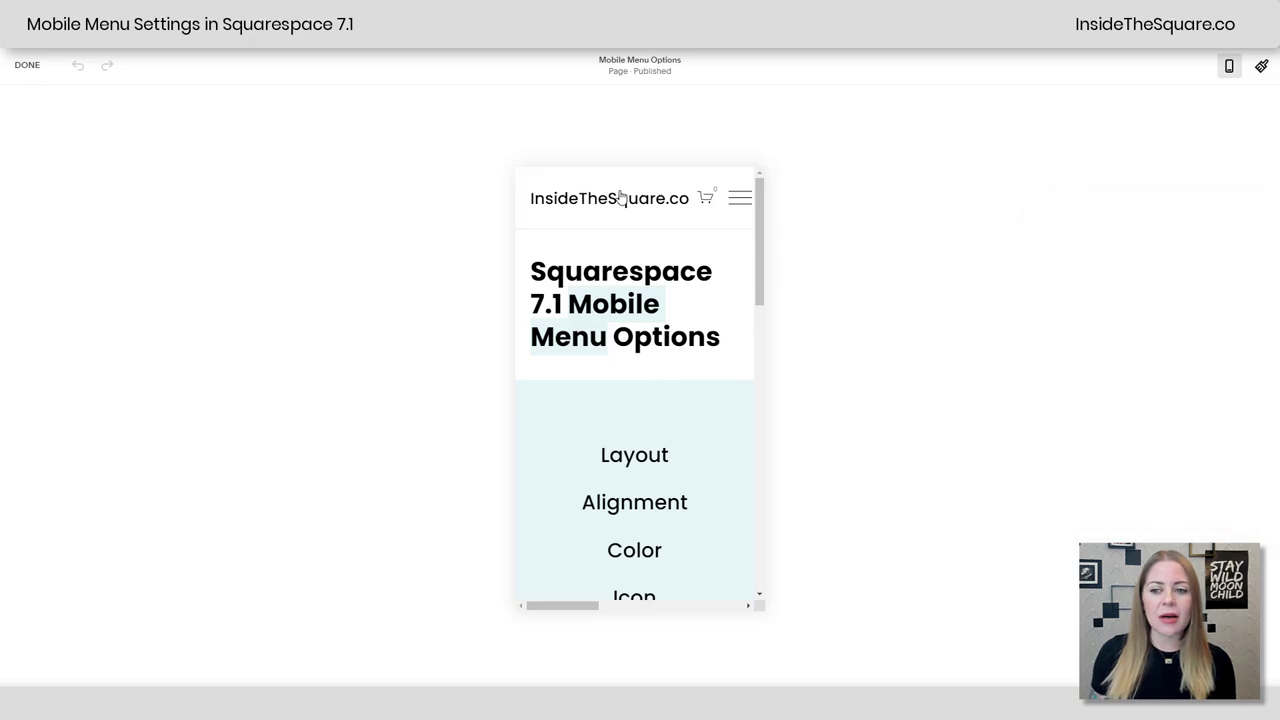
pyautogui.click(1229, 65)
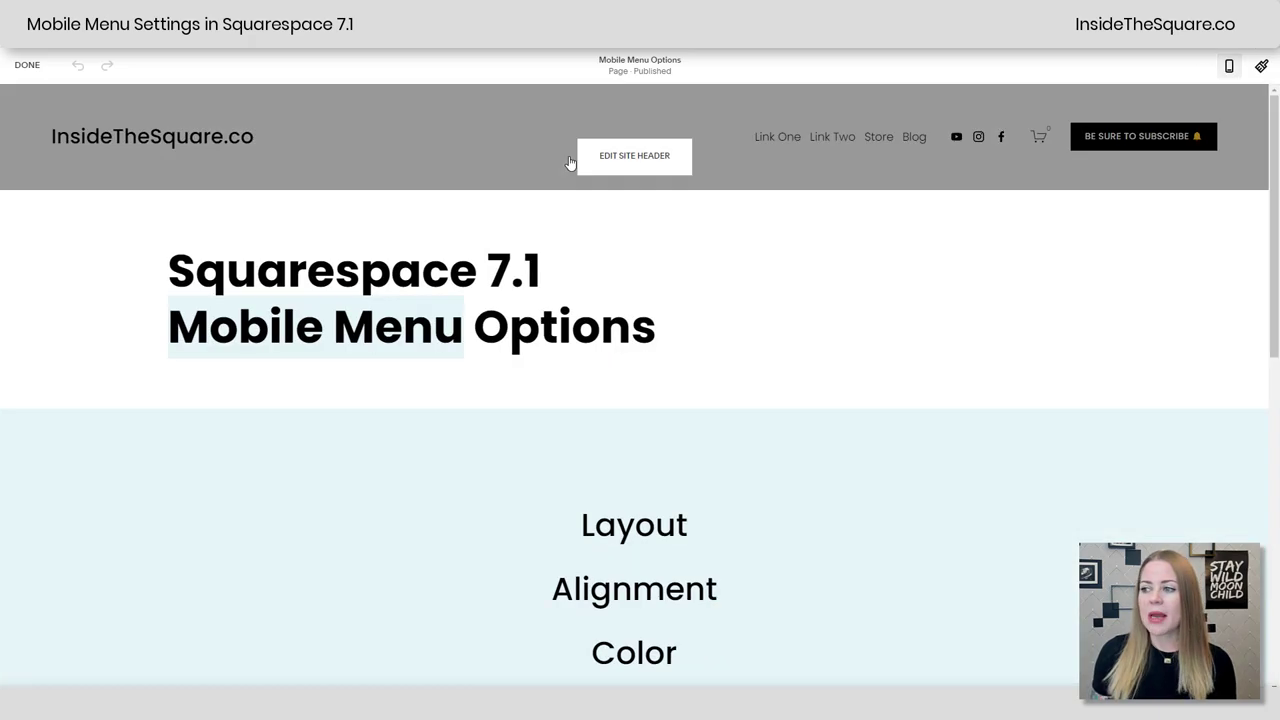
pyautogui.click(24, 66)
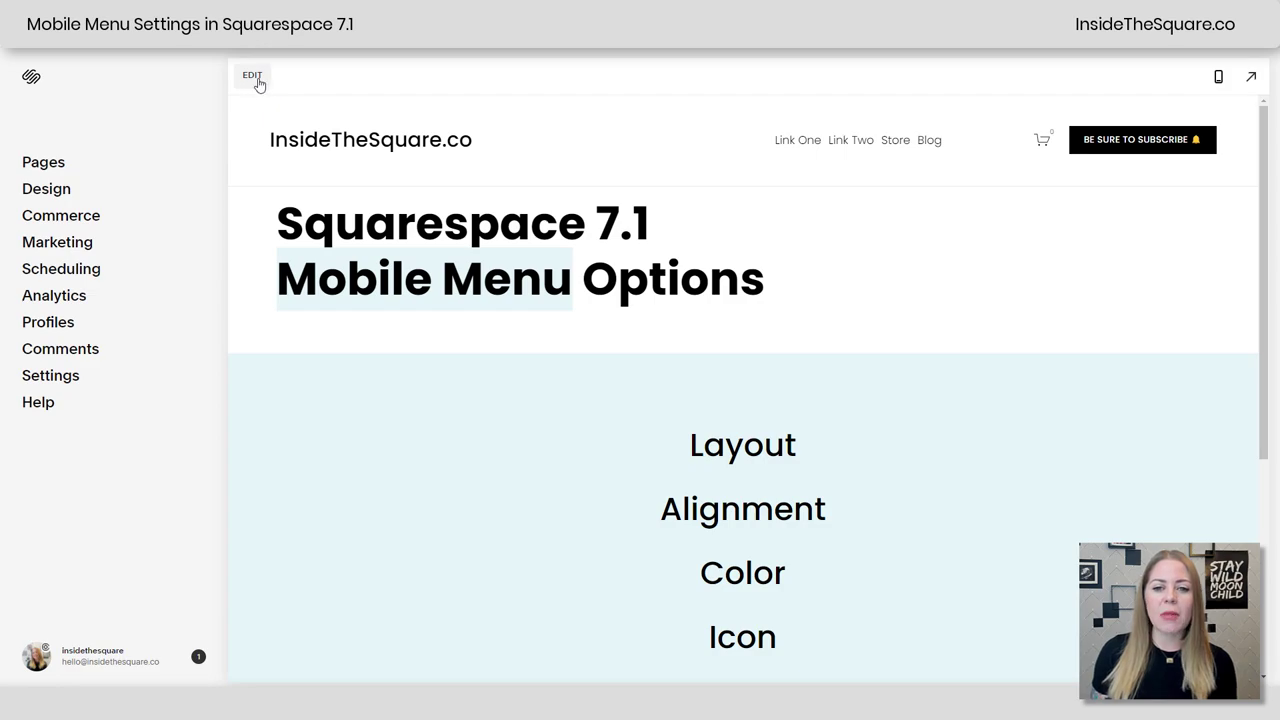
# Open the page for editing and bring up the mobile settings of the site header
pyautogui.click(257, 82)
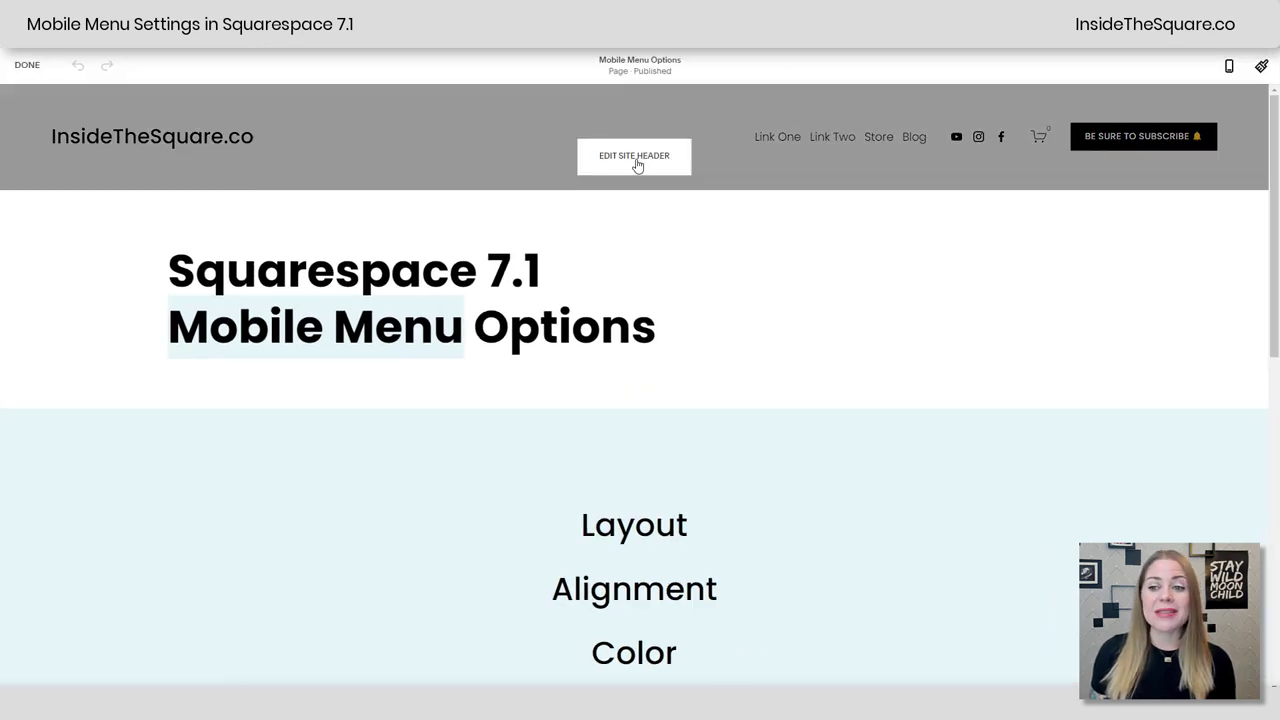
pyautogui.click(637, 160)
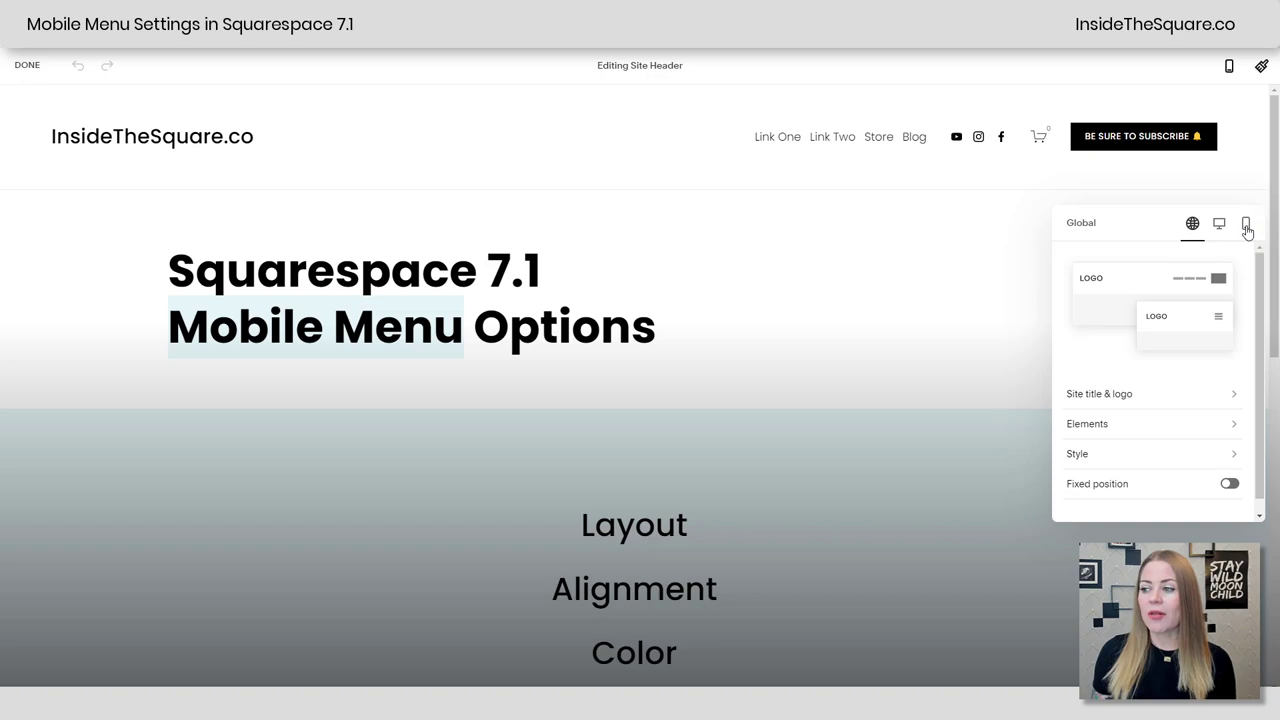
pyautogui.click(1246, 225)
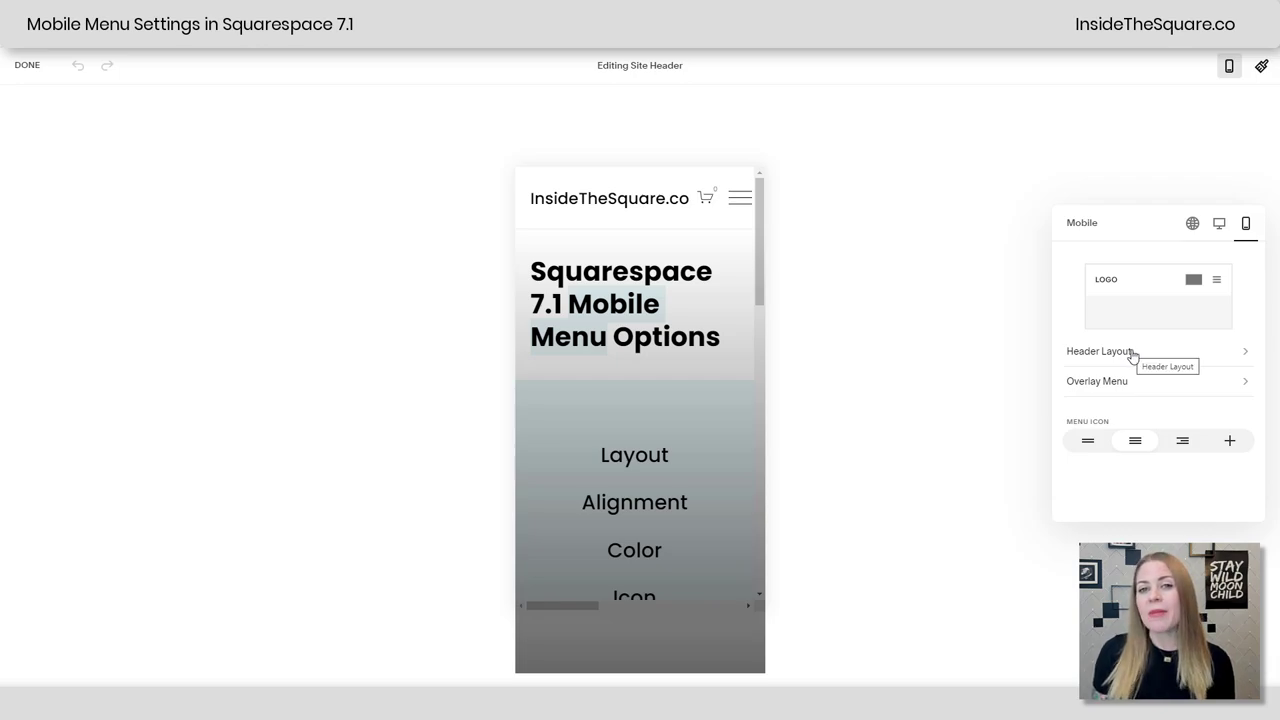
# Try the other mobile header layouts, then restore the one with the logo at left and the button and menu icon at right
pyautogui.click(1132, 355)
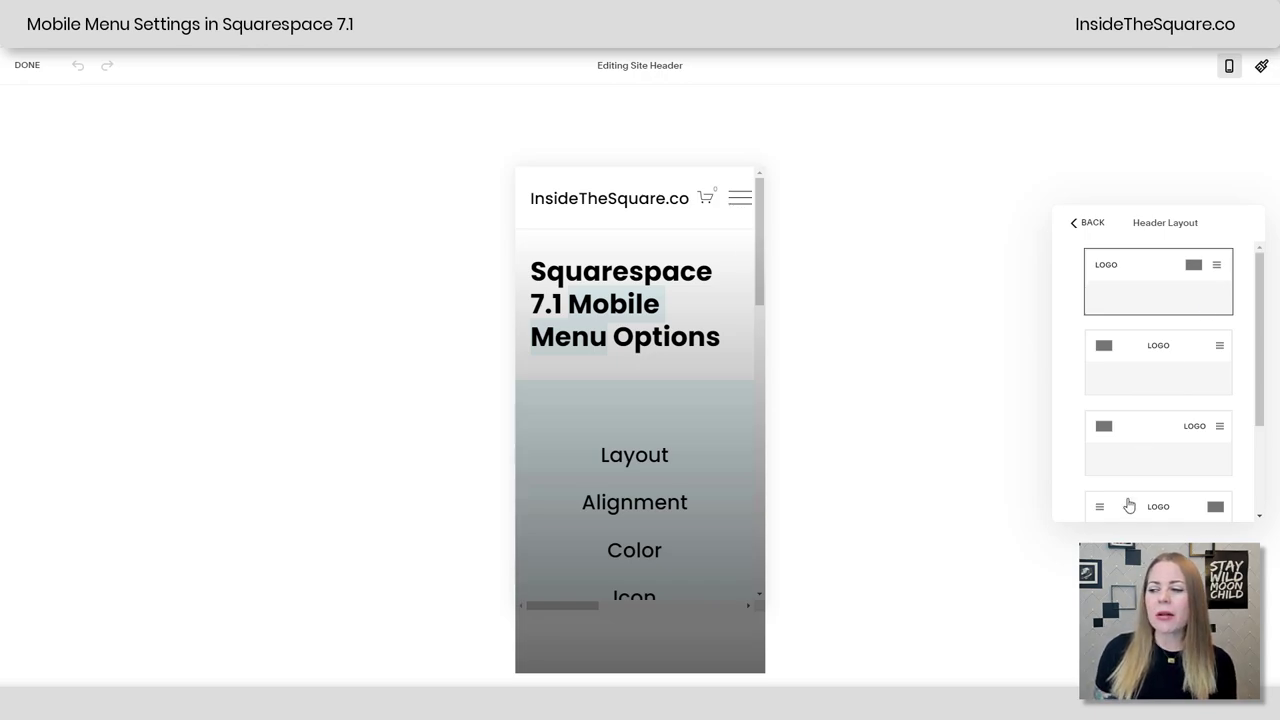
pyautogui.scroll(-3, 1206, 457)
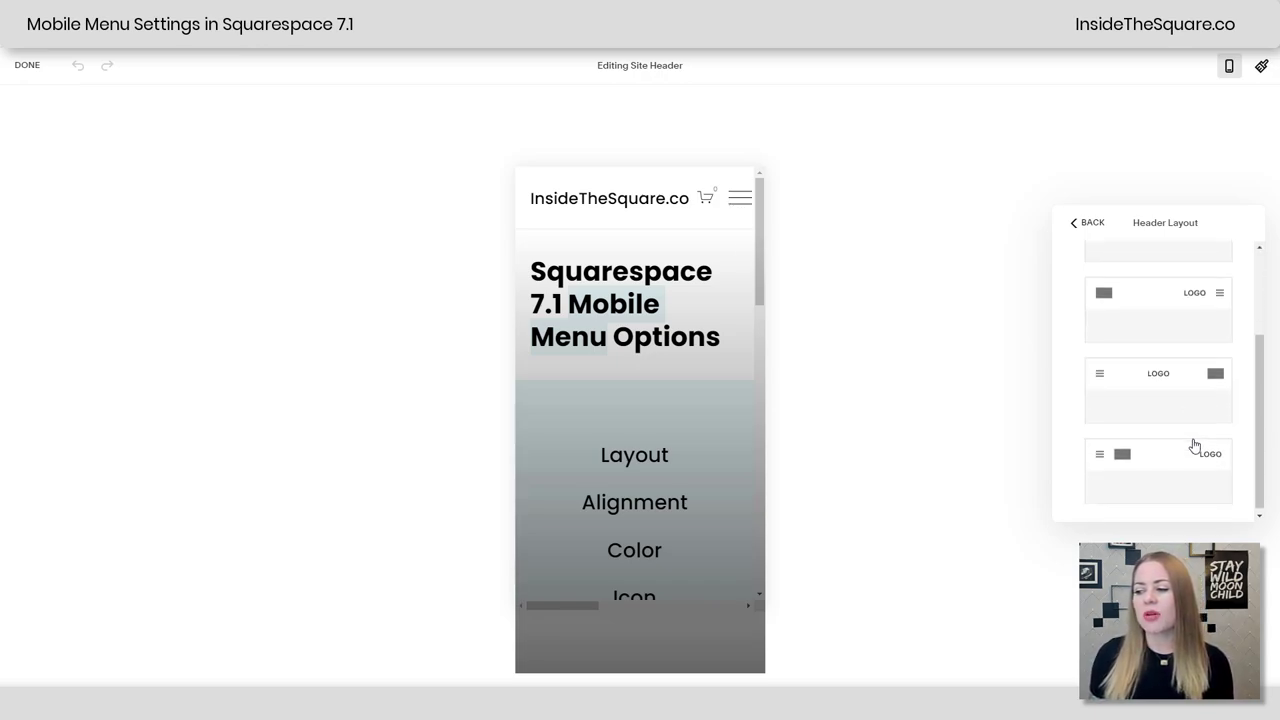
pyautogui.click(1183, 458)
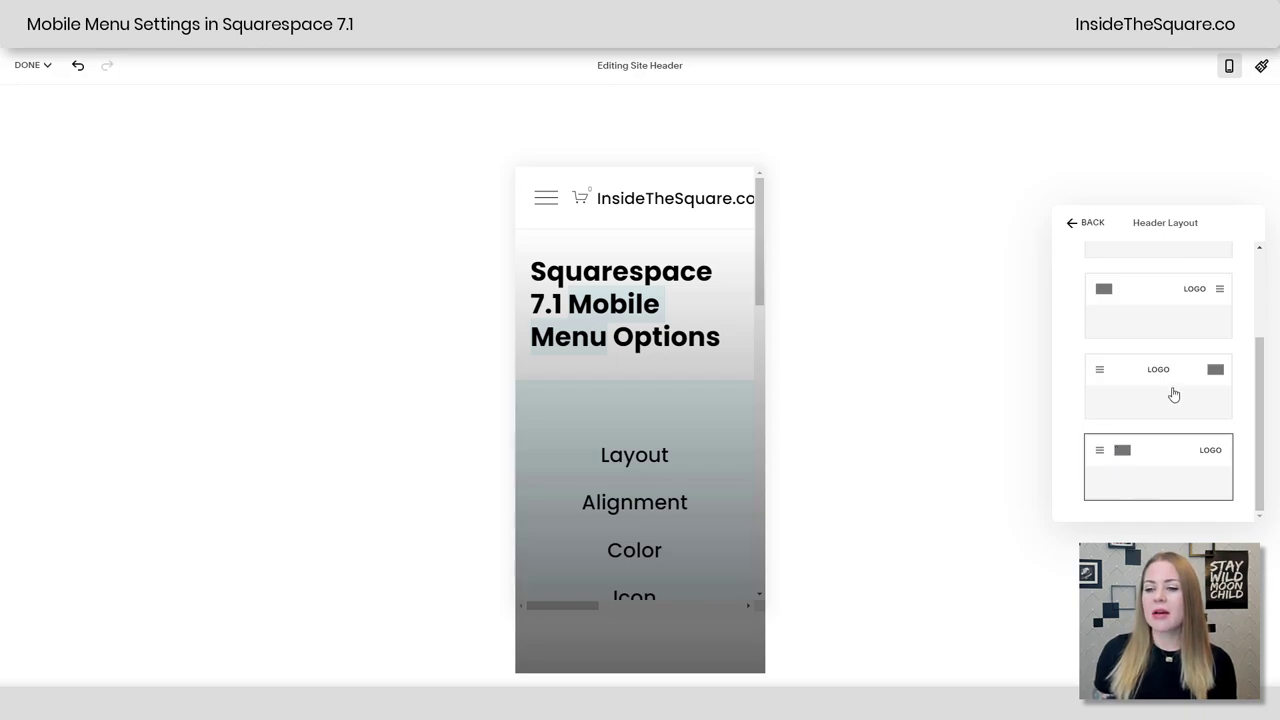
pyautogui.click(1099, 369)
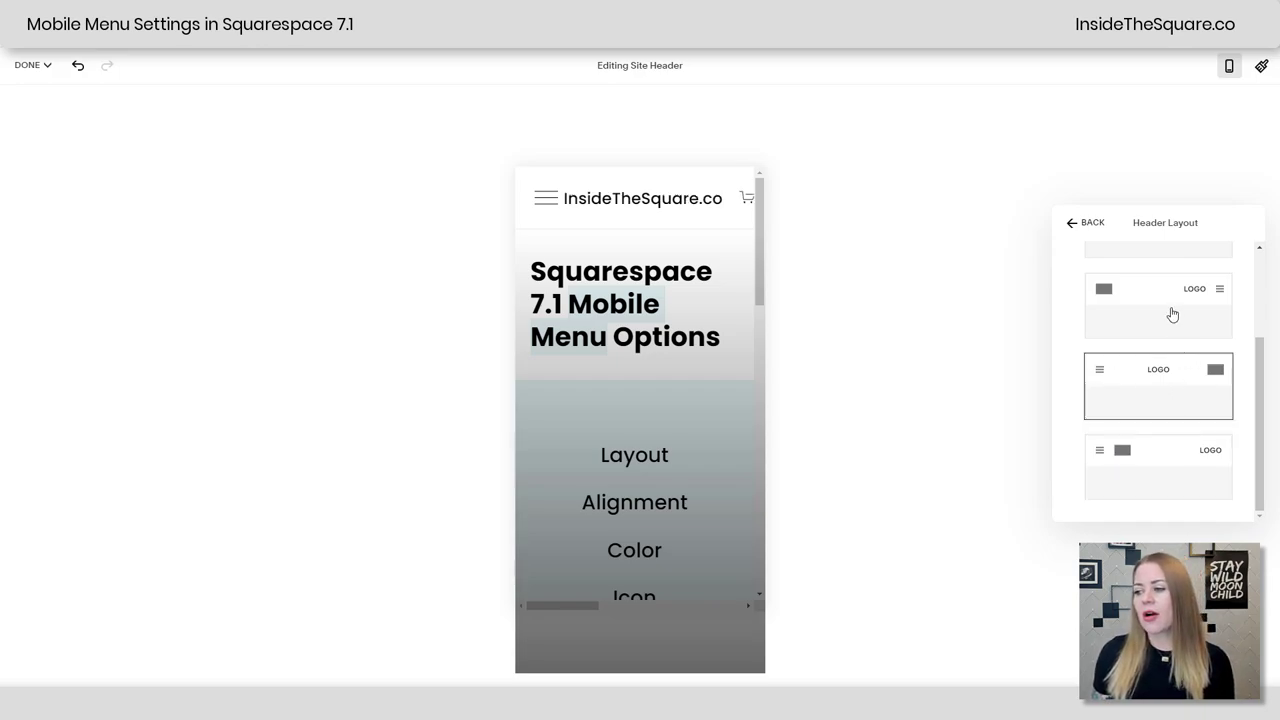
pyautogui.click(1172, 315)
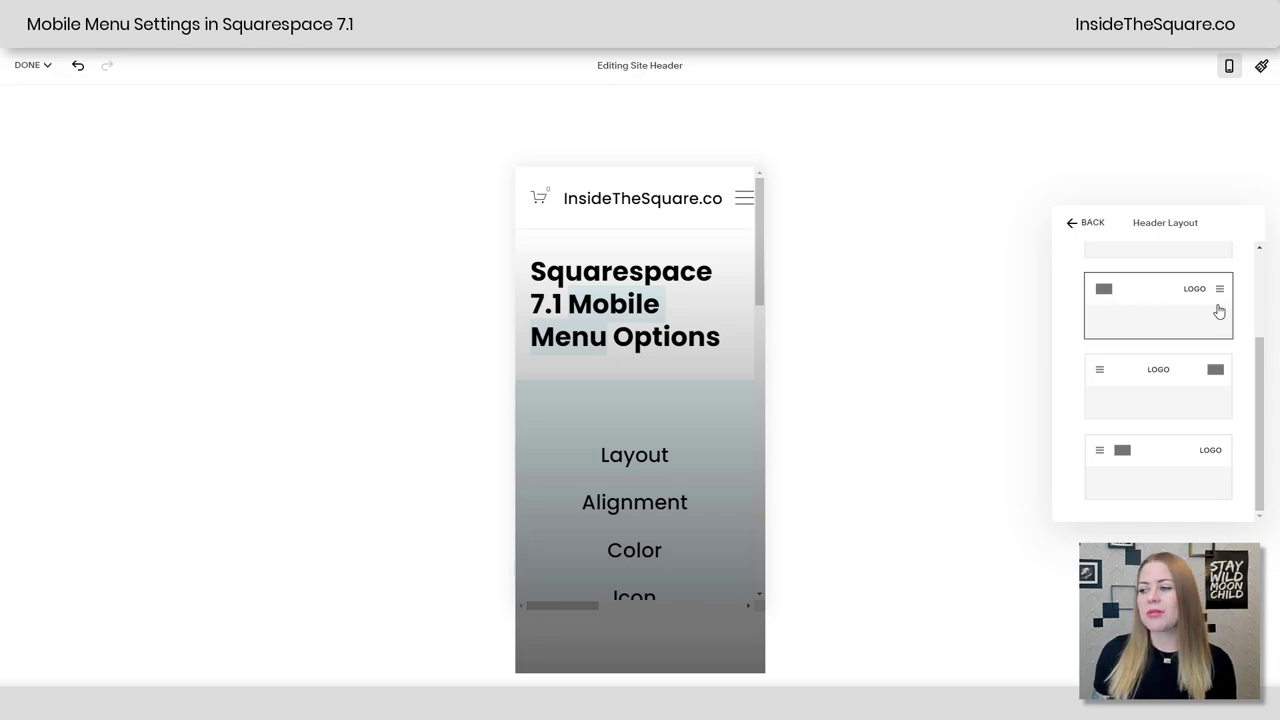
pyautogui.scroll(3, 1219, 312)
pyautogui.click(1169, 352)
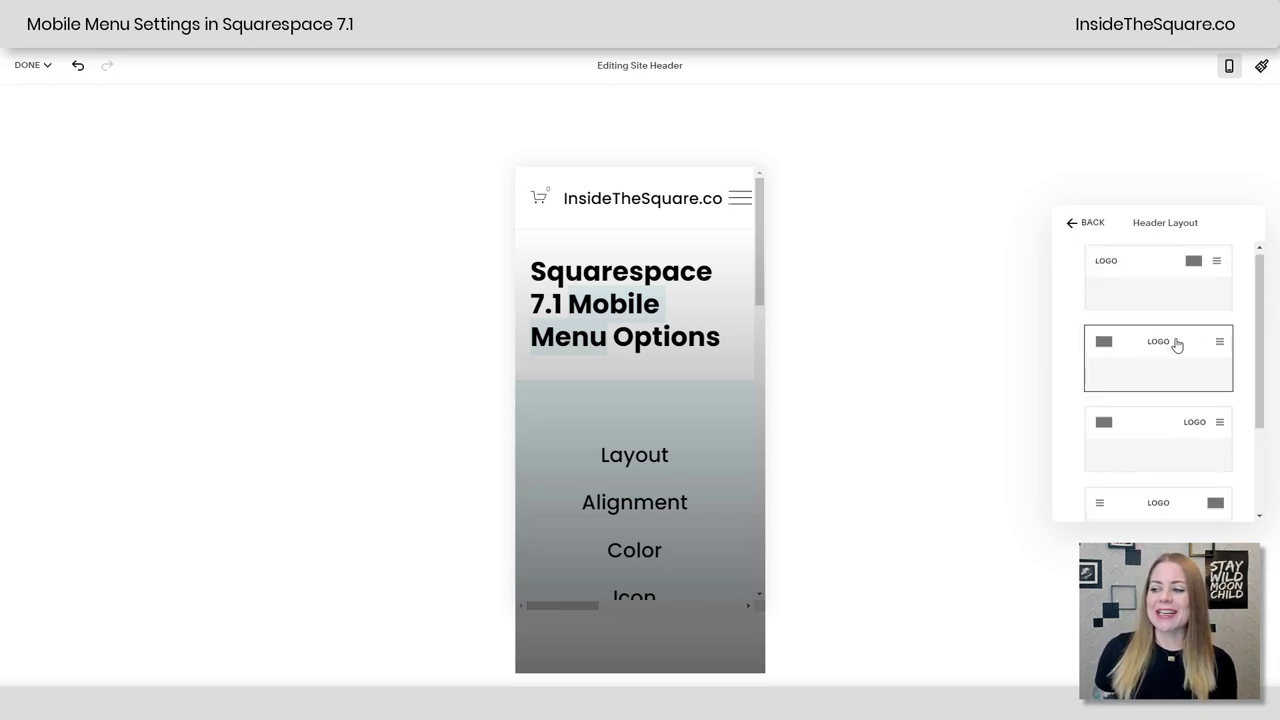
pyautogui.click(1181, 268)
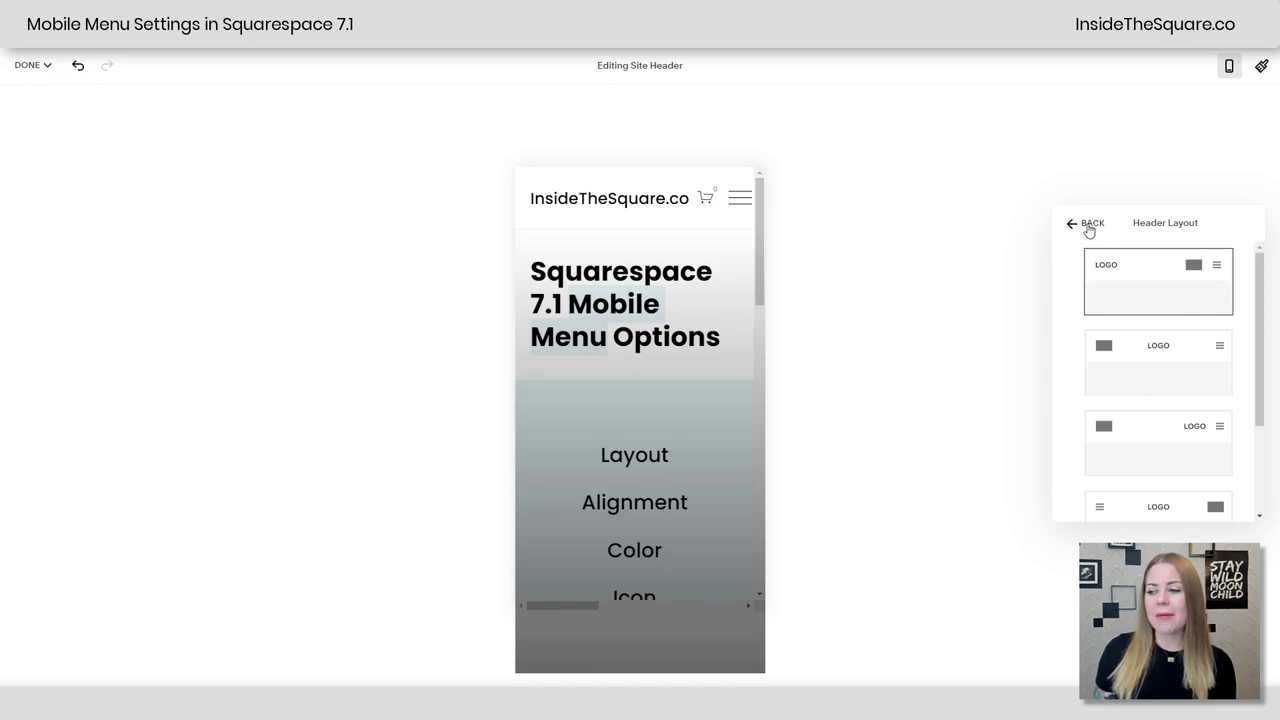
pyautogui.click(1088, 223)
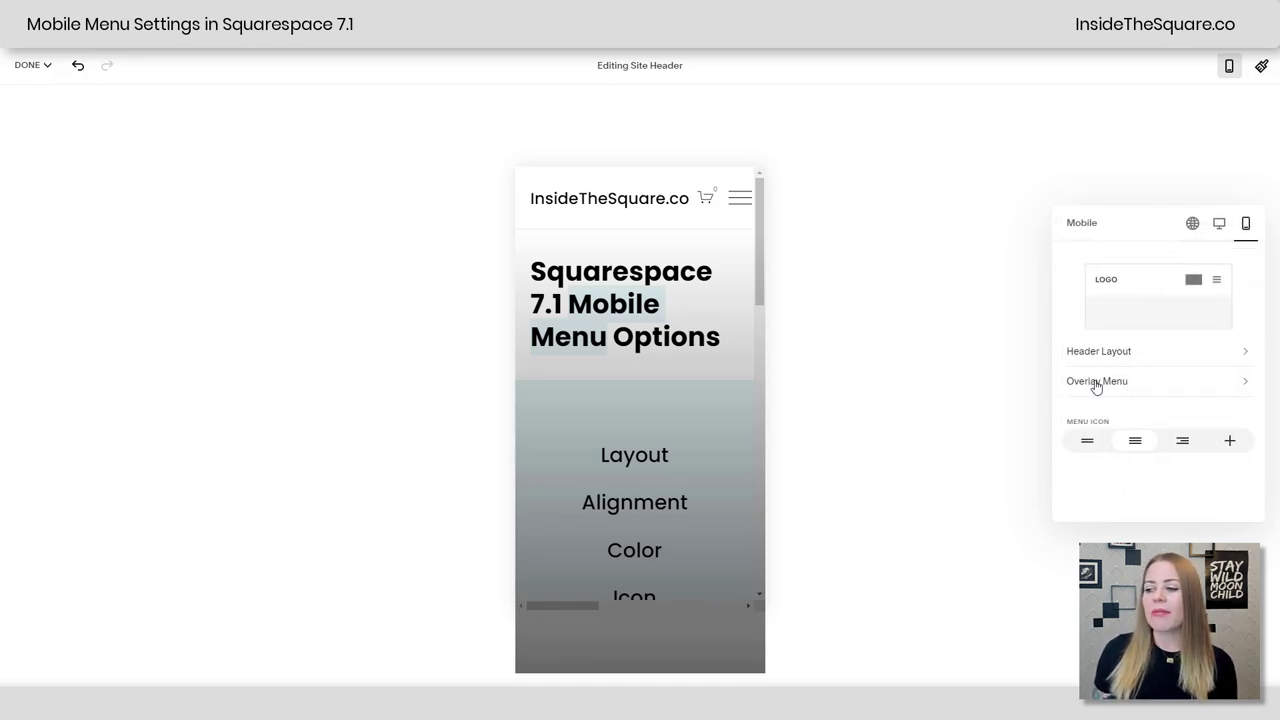
# Try left and right alignment for the mobile overlay menu, return it to centre, and set its link spacing to 2.6vw
pyautogui.click(1141, 392)
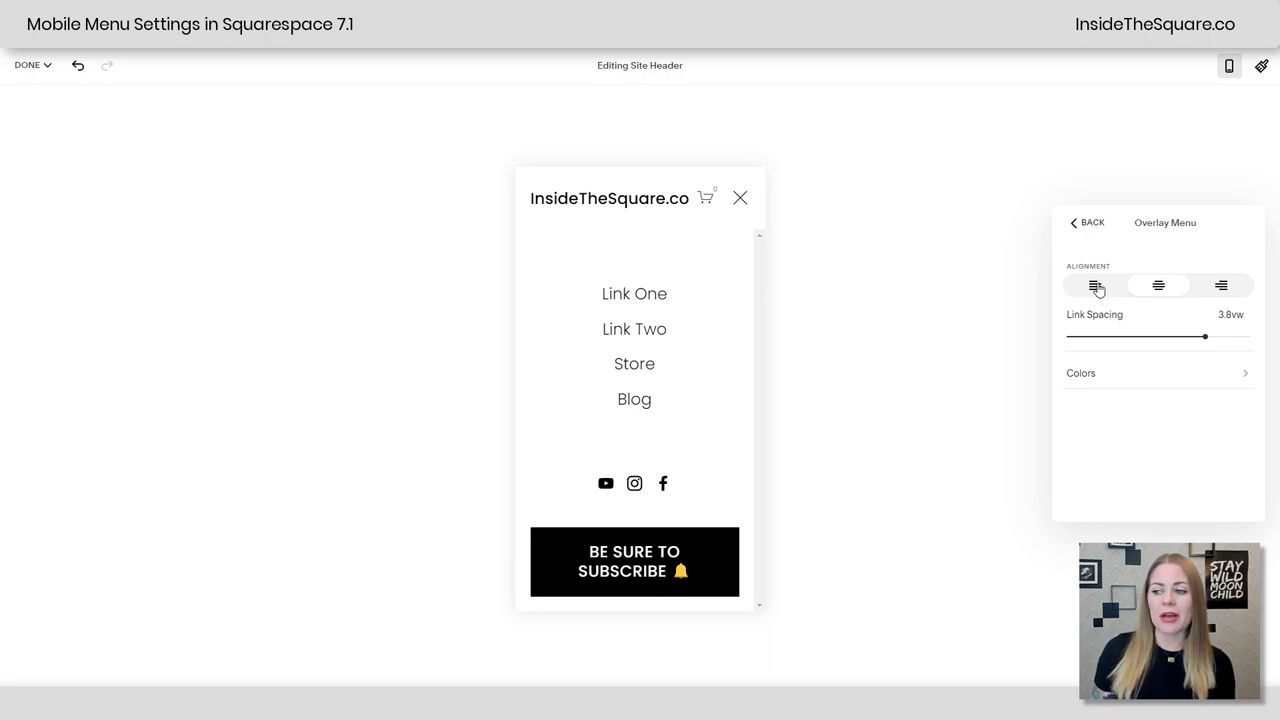
pyautogui.click(1096, 287)
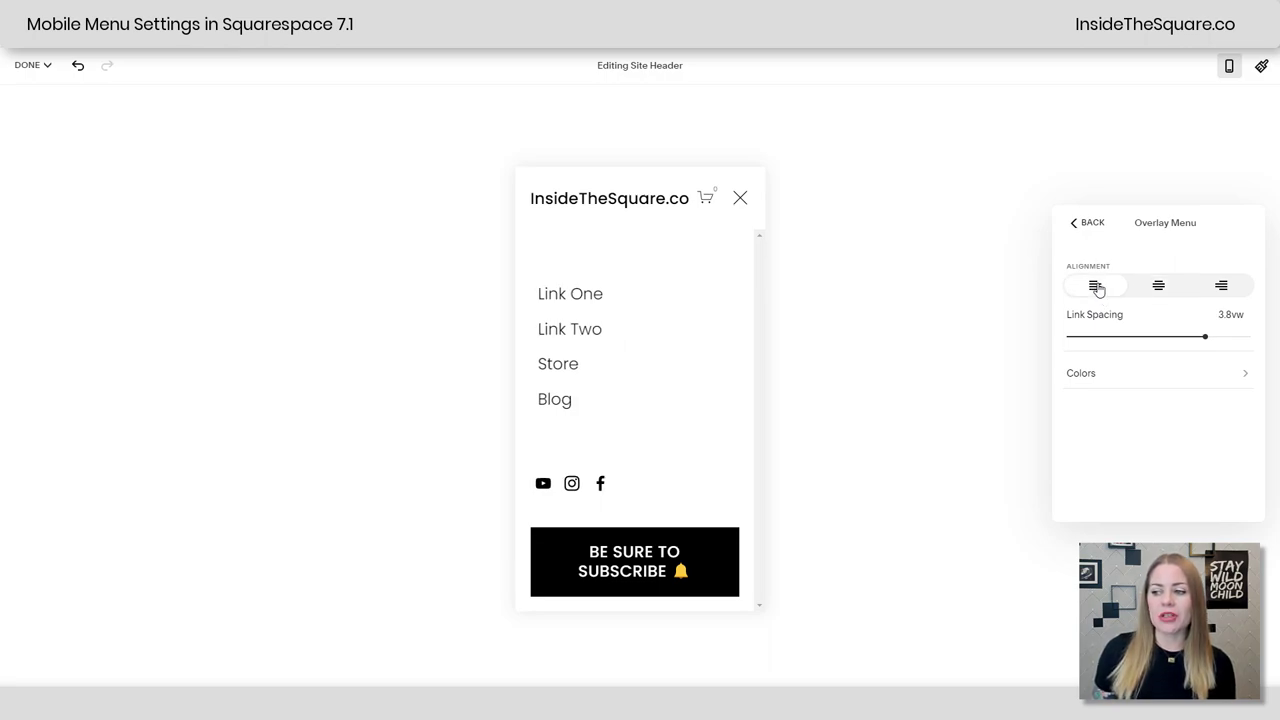
pyautogui.click(1161, 292)
pyautogui.click(1222, 289)
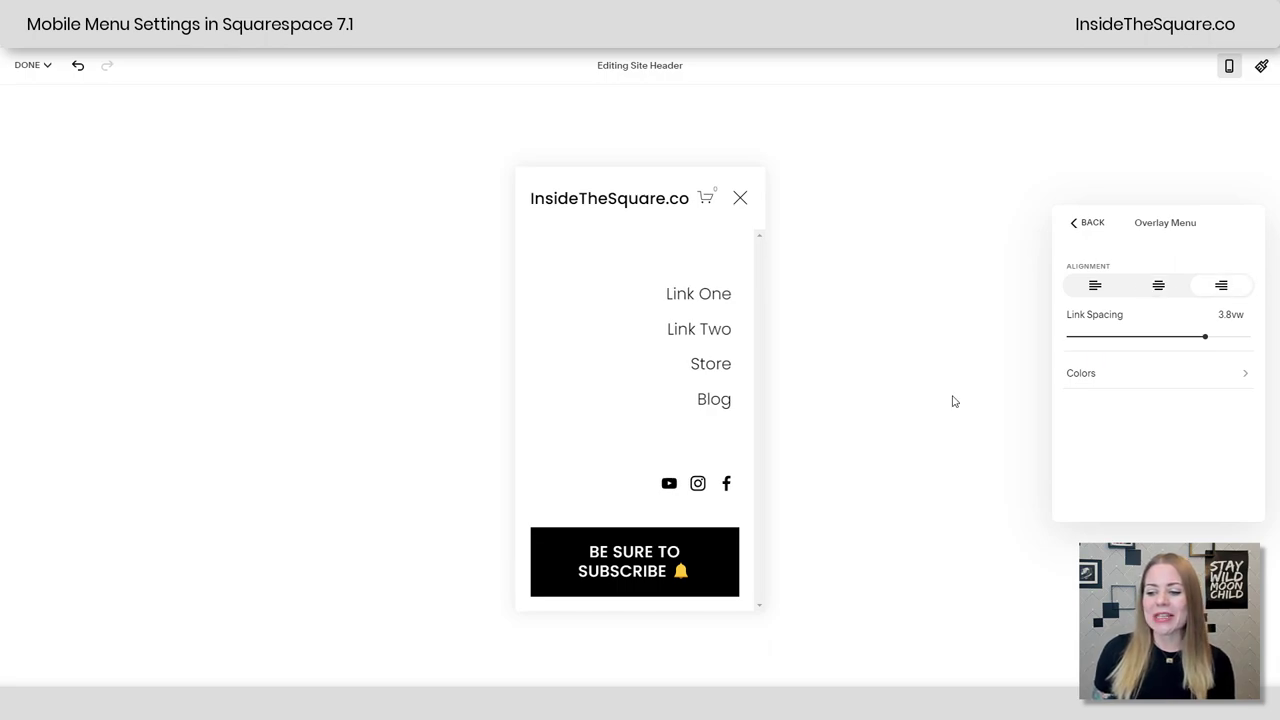
pyautogui.click(1101, 287)
pyautogui.click(1158, 289)
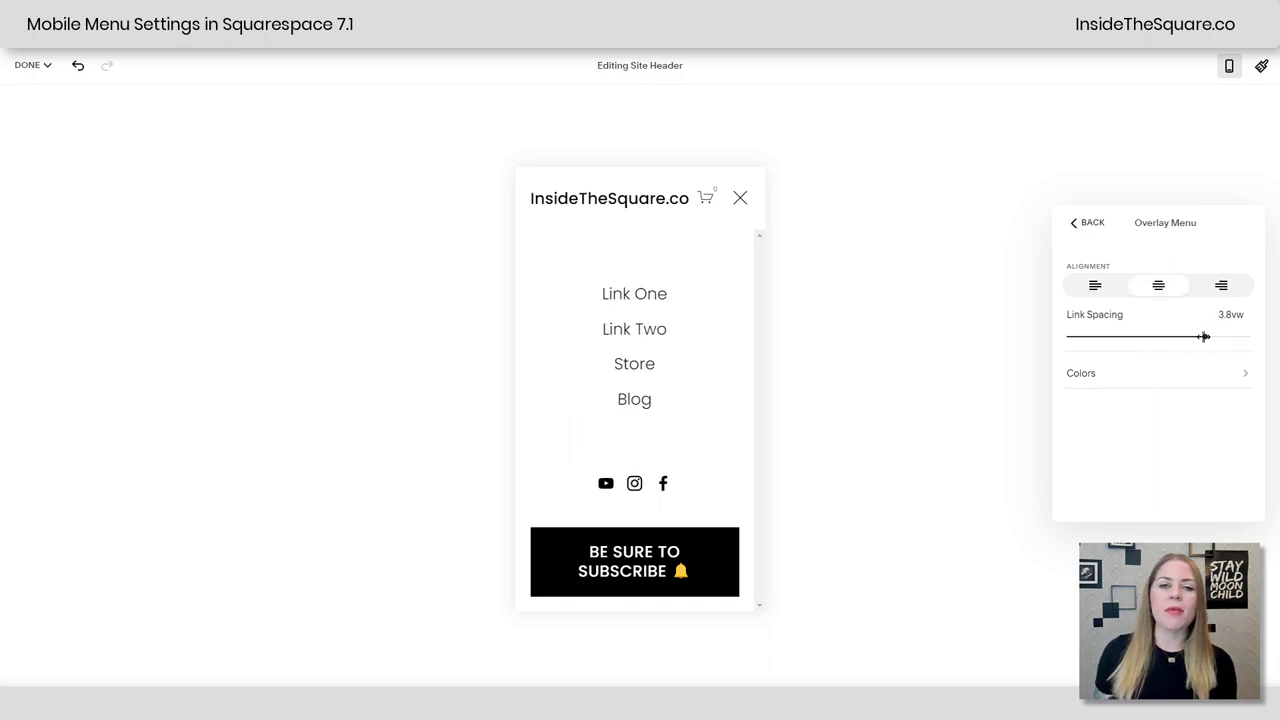
pyautogui.moveTo(1205, 338); pyautogui.dragTo(1162, 337)
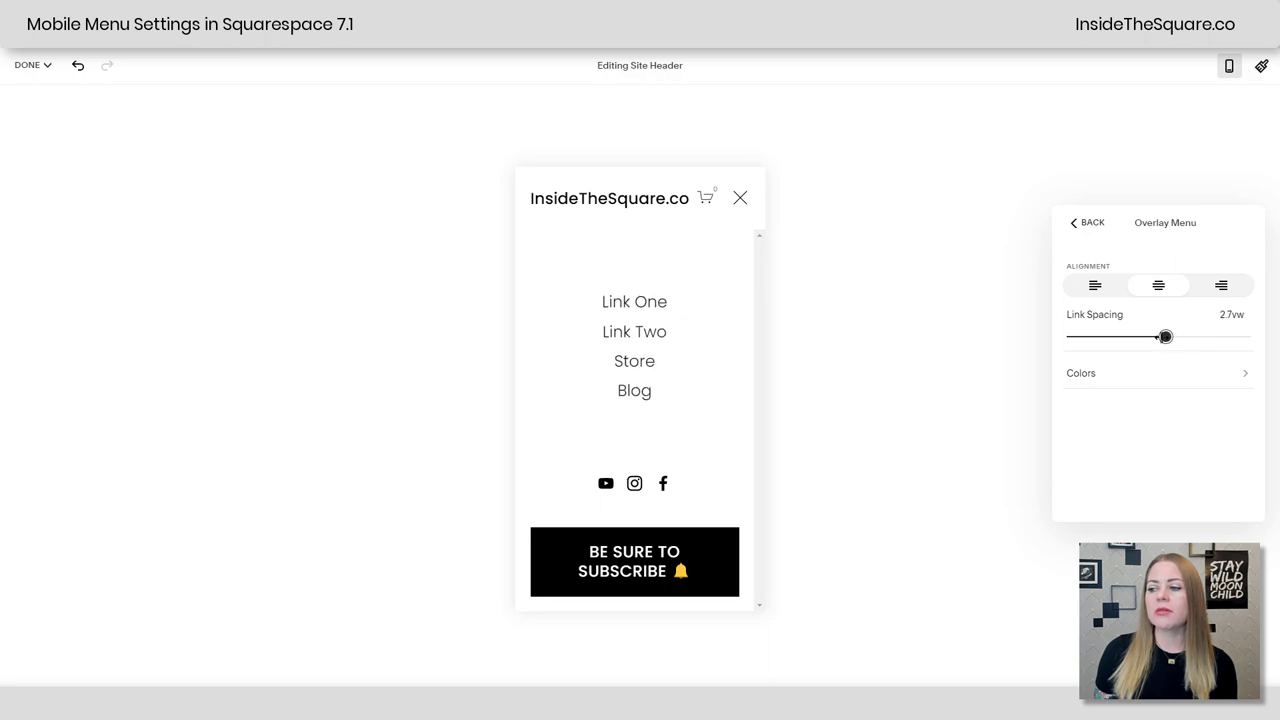
# Try the Bright 1 color theme on the mobile overlay menu, then restore Lightest 1
pyautogui.click(1082, 381)
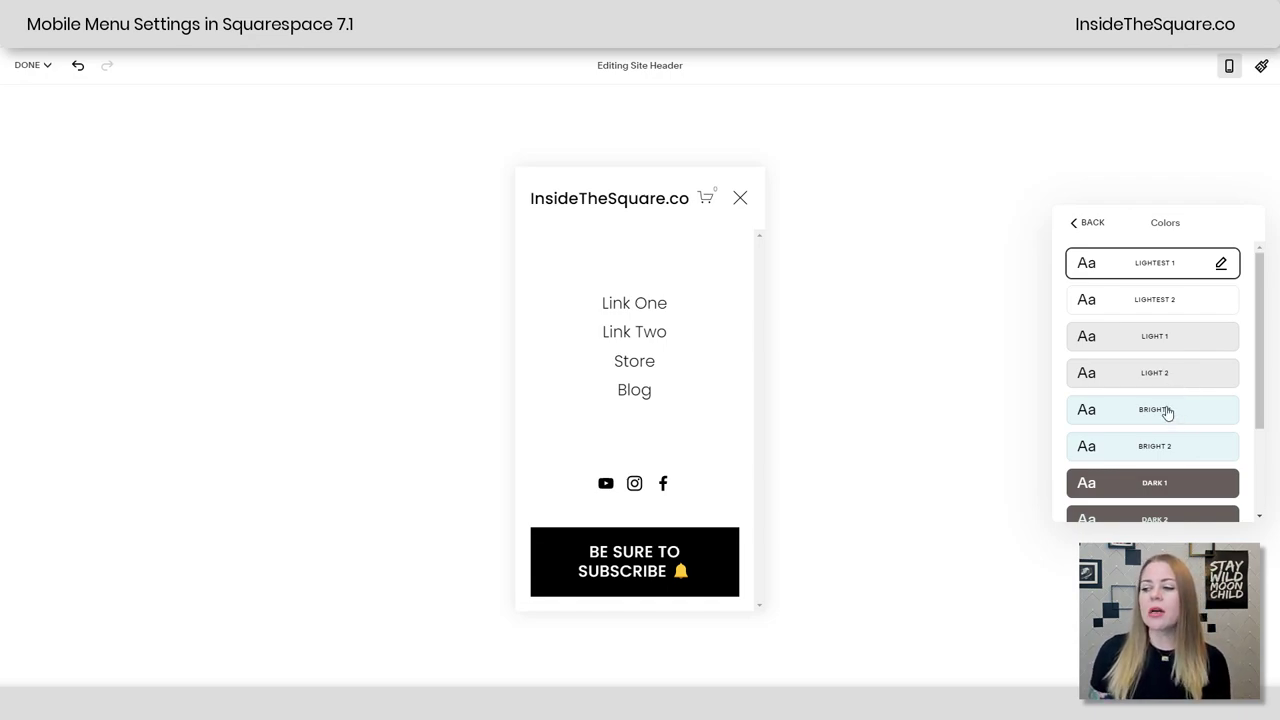
pyautogui.click(1137, 416)
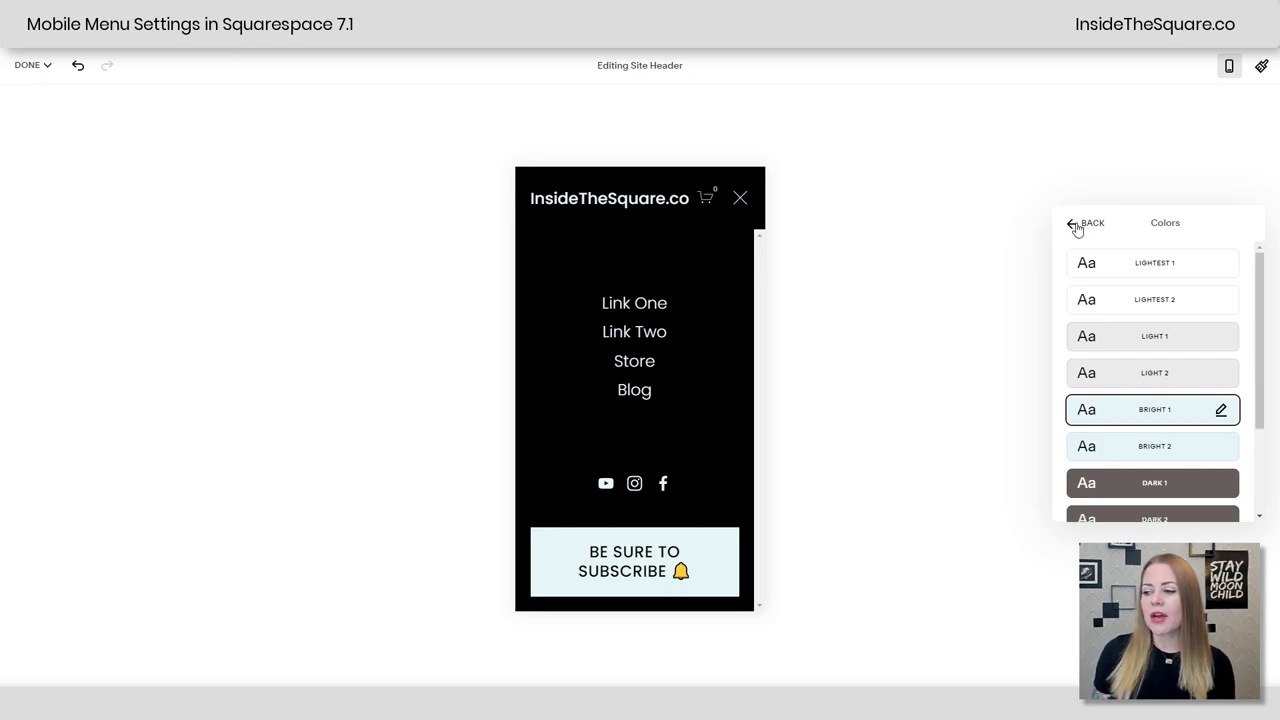
pyautogui.click(1077, 229)
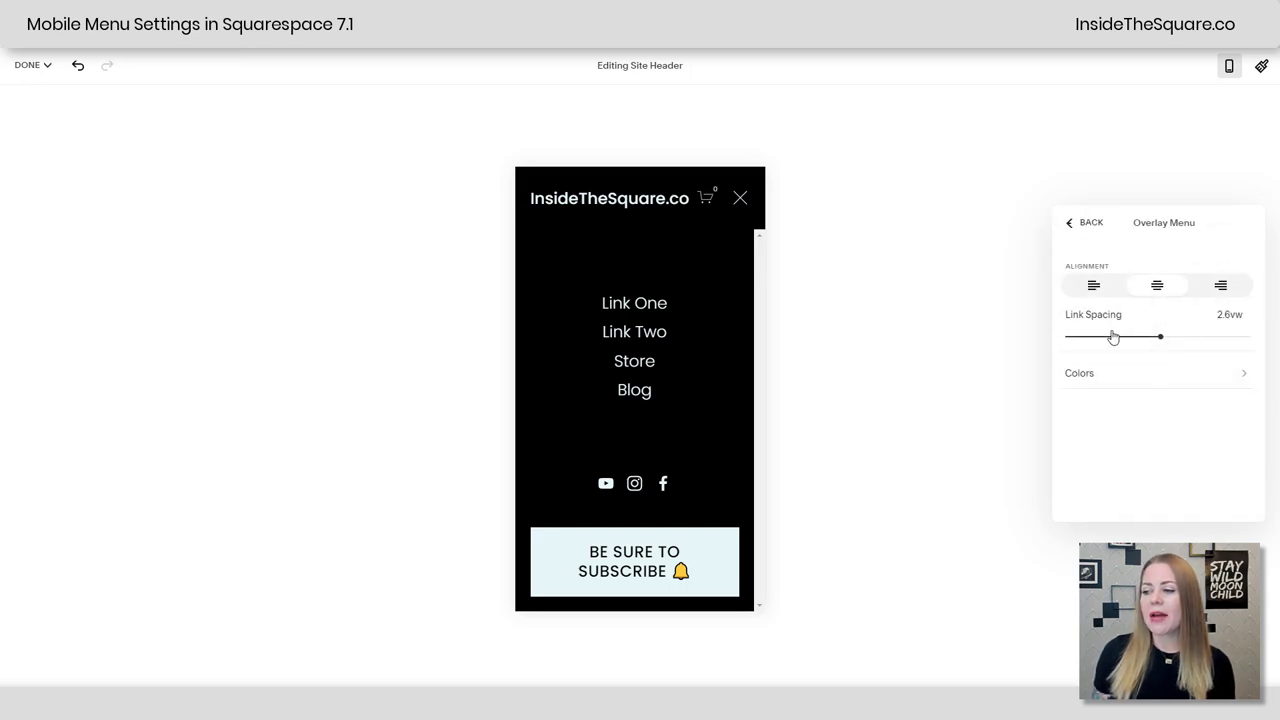
pyautogui.click(1090, 226)
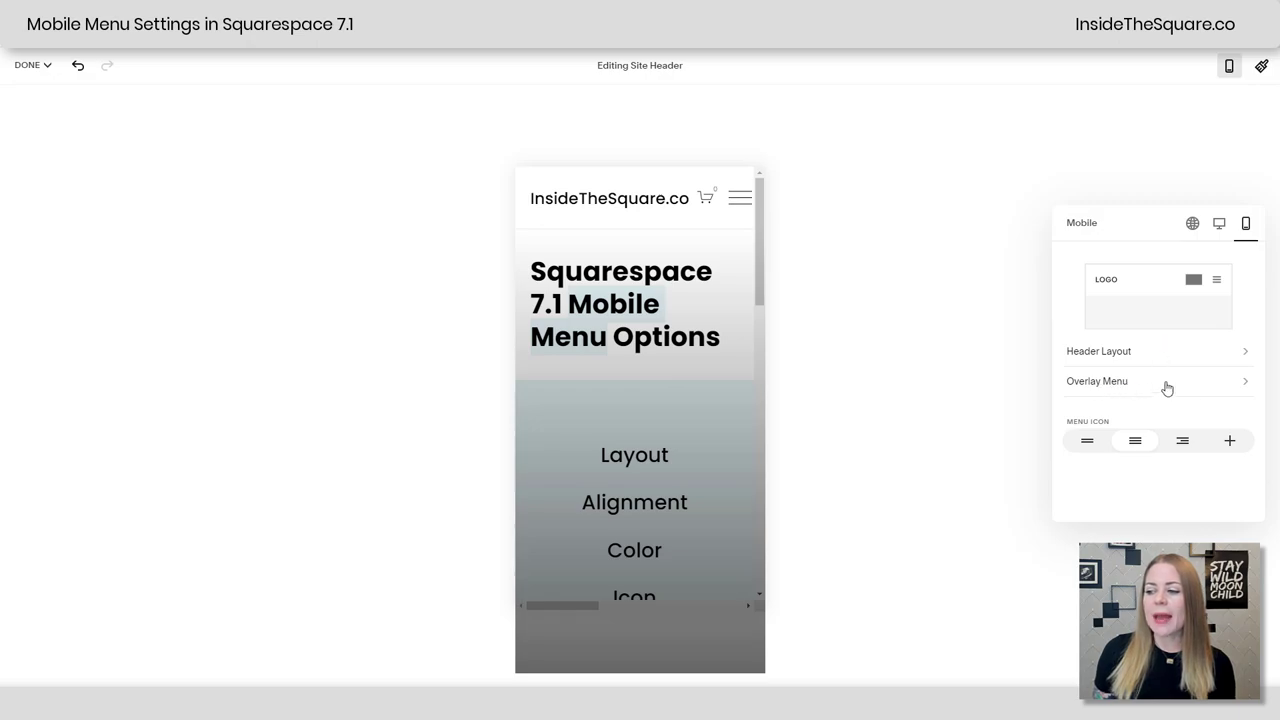
pyautogui.click(1167, 386)
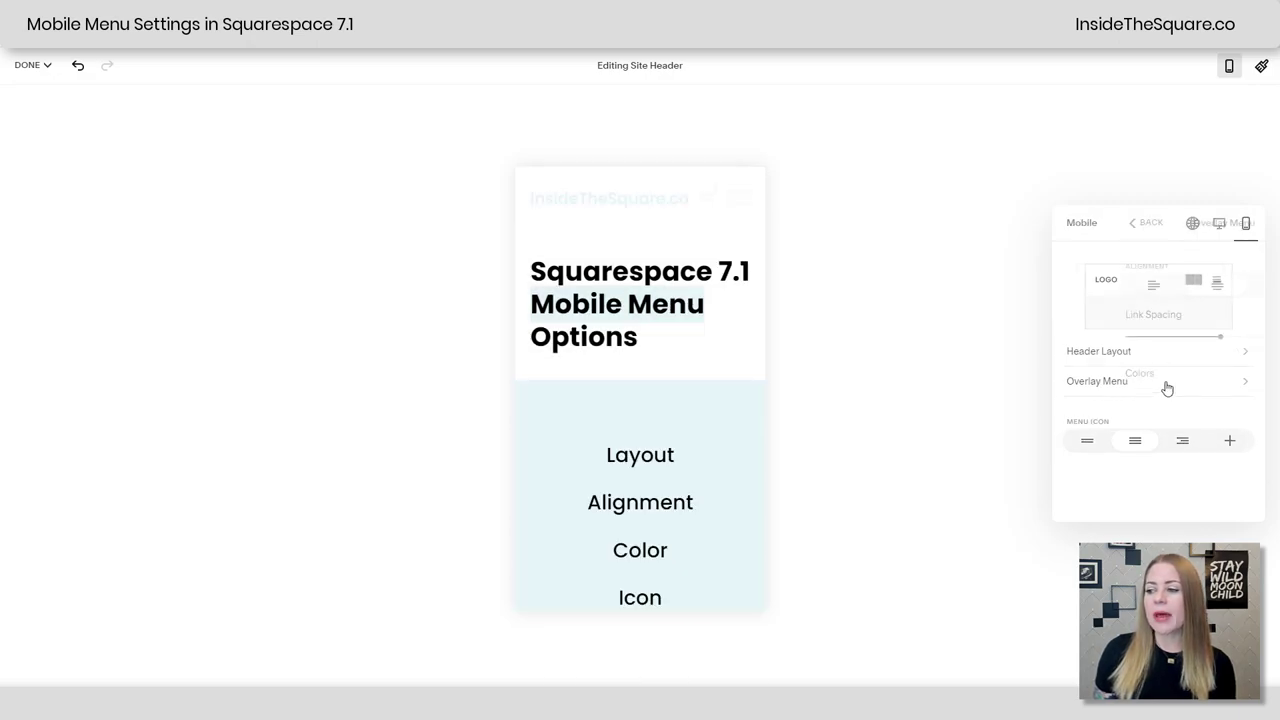
pyautogui.click(1176, 389)
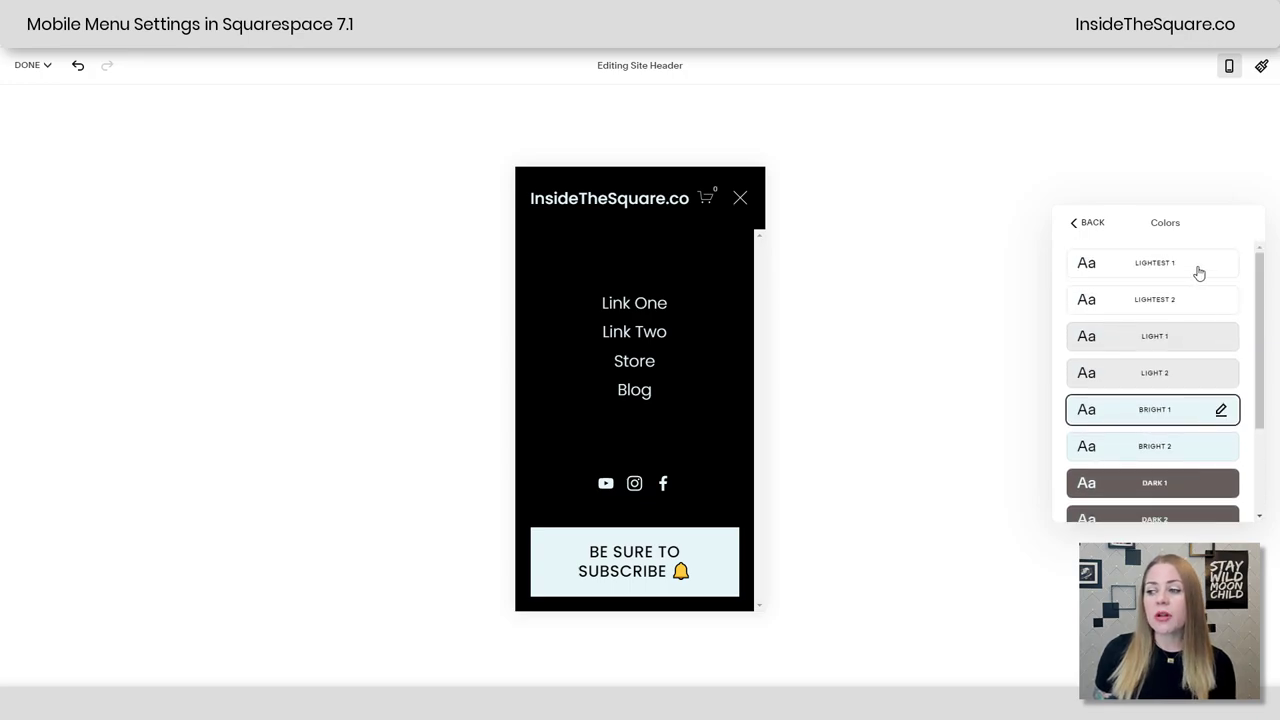
pyautogui.click(1199, 273)
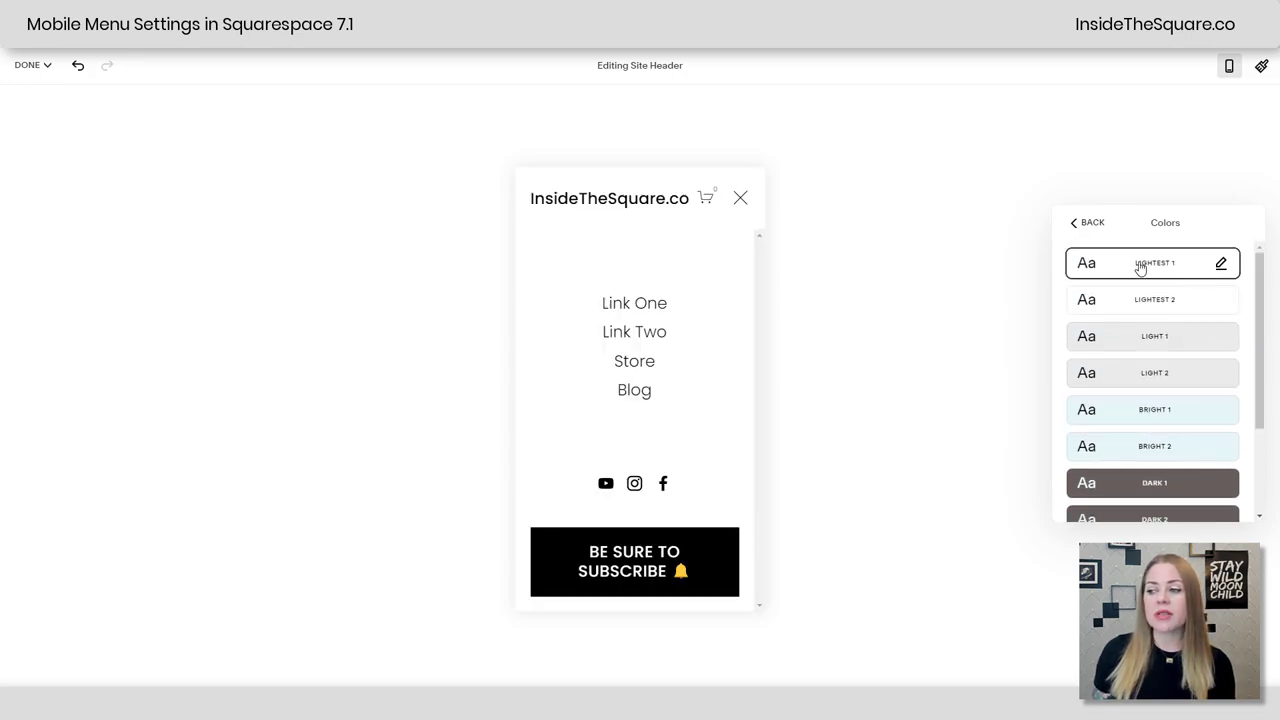
pyautogui.click(1090, 223)
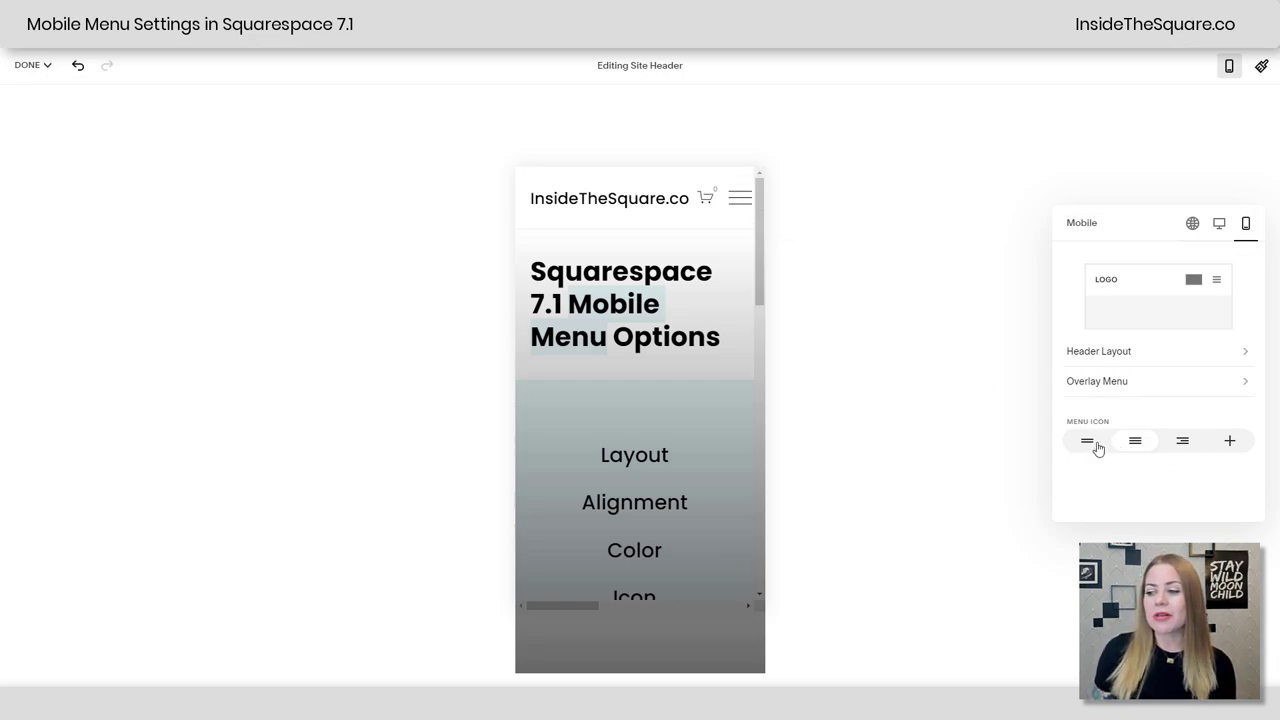
# Try the two-line, three-line, staggered-line and plus styles for the mobile menu icon
pyautogui.click(1093, 445)
pyautogui.click(1145, 443)
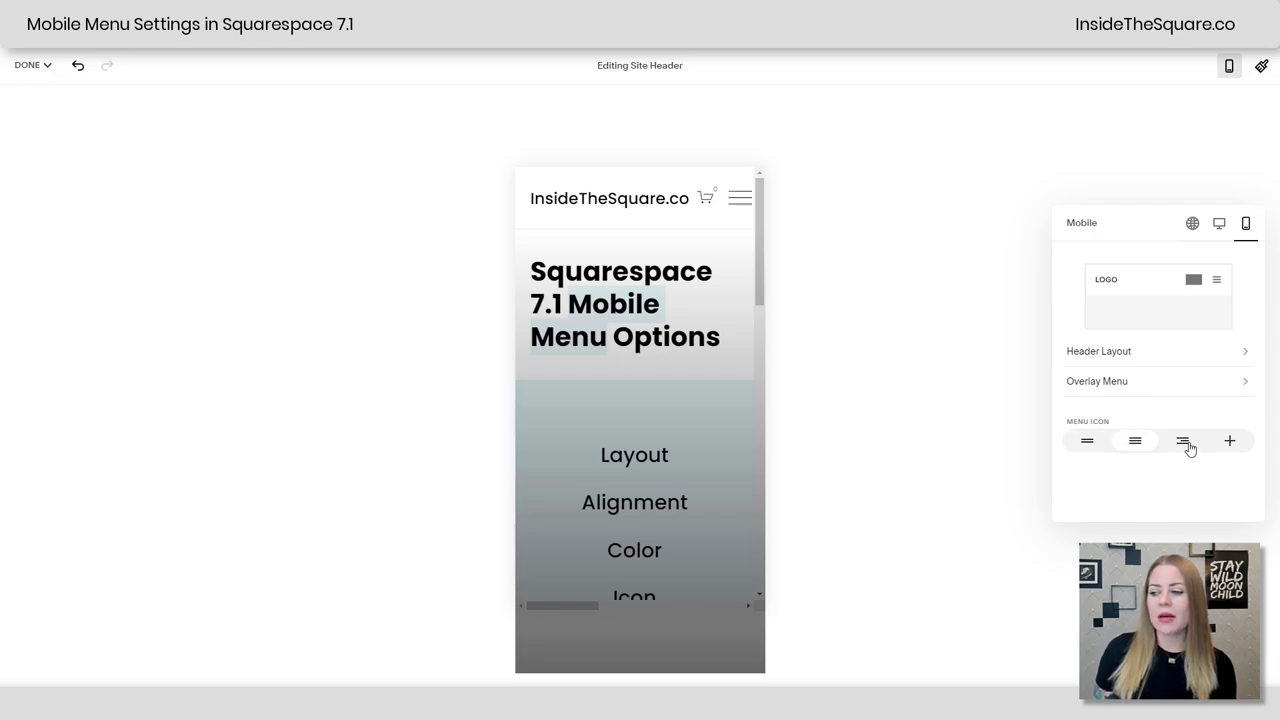
pyautogui.click(1187, 446)
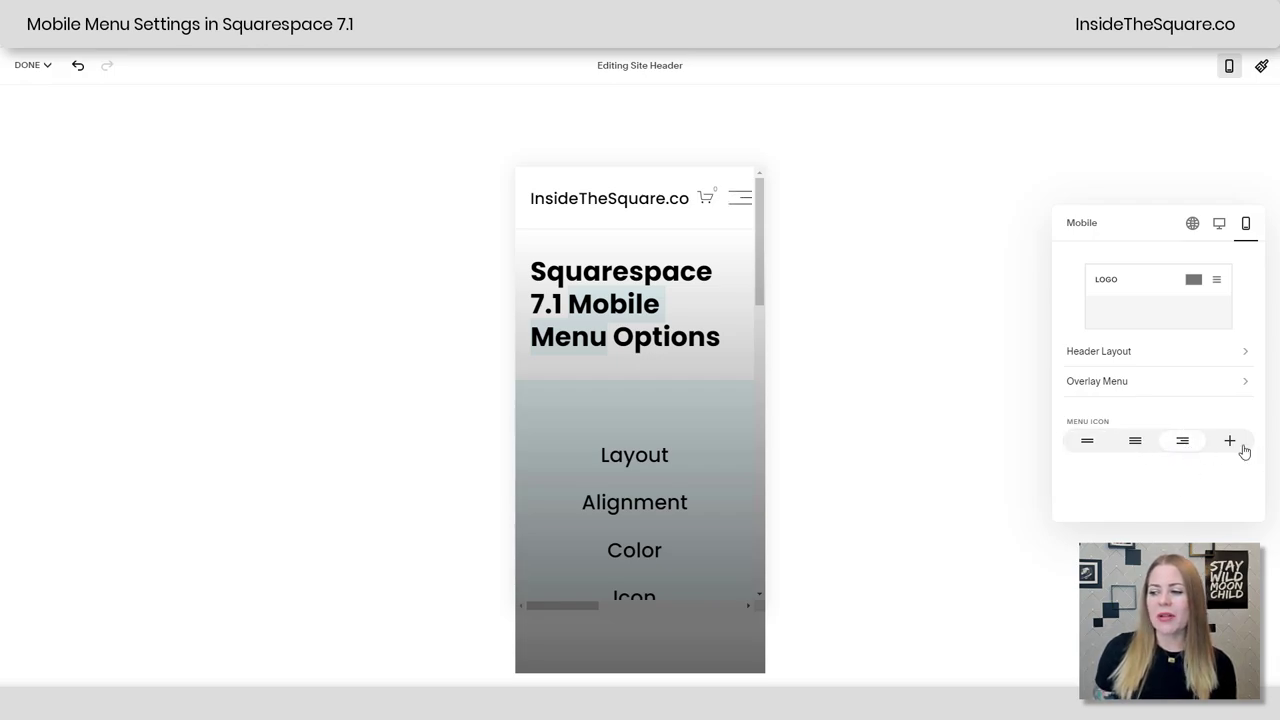
pyautogui.click(1234, 449)
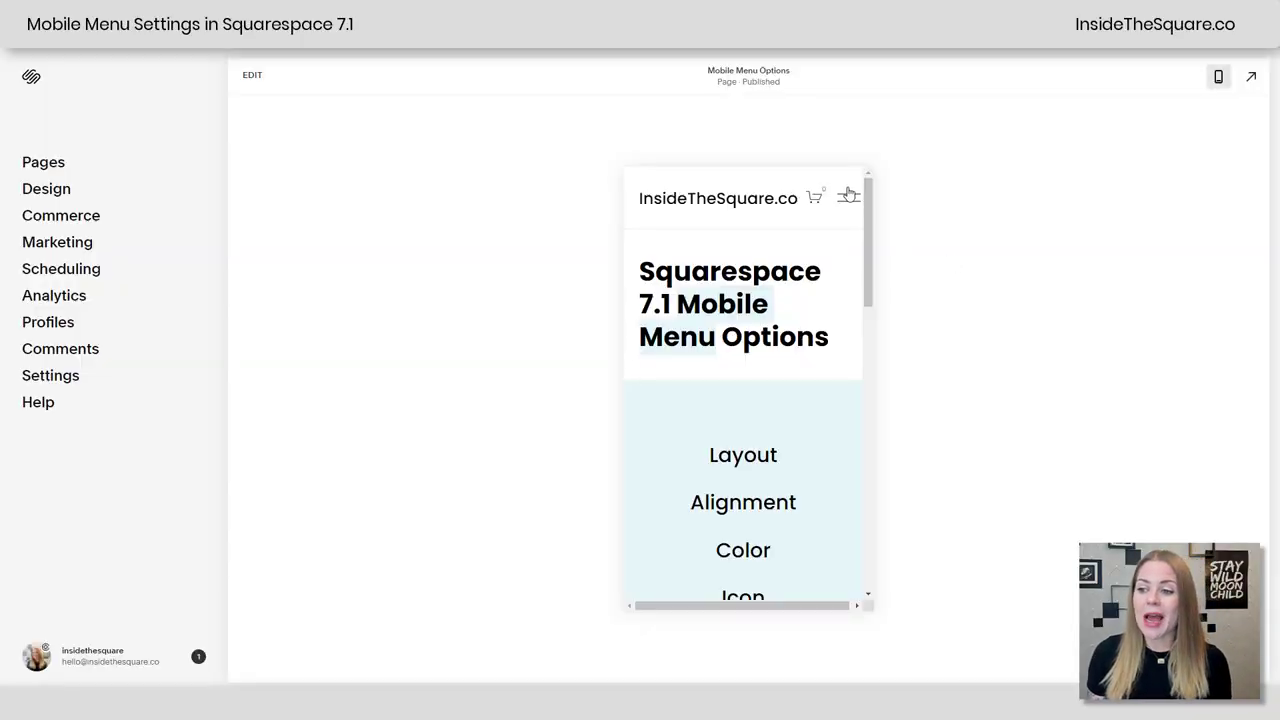
# Open the navigation menu in the page's mobile preview to check its layout
pyautogui.click(848, 195)
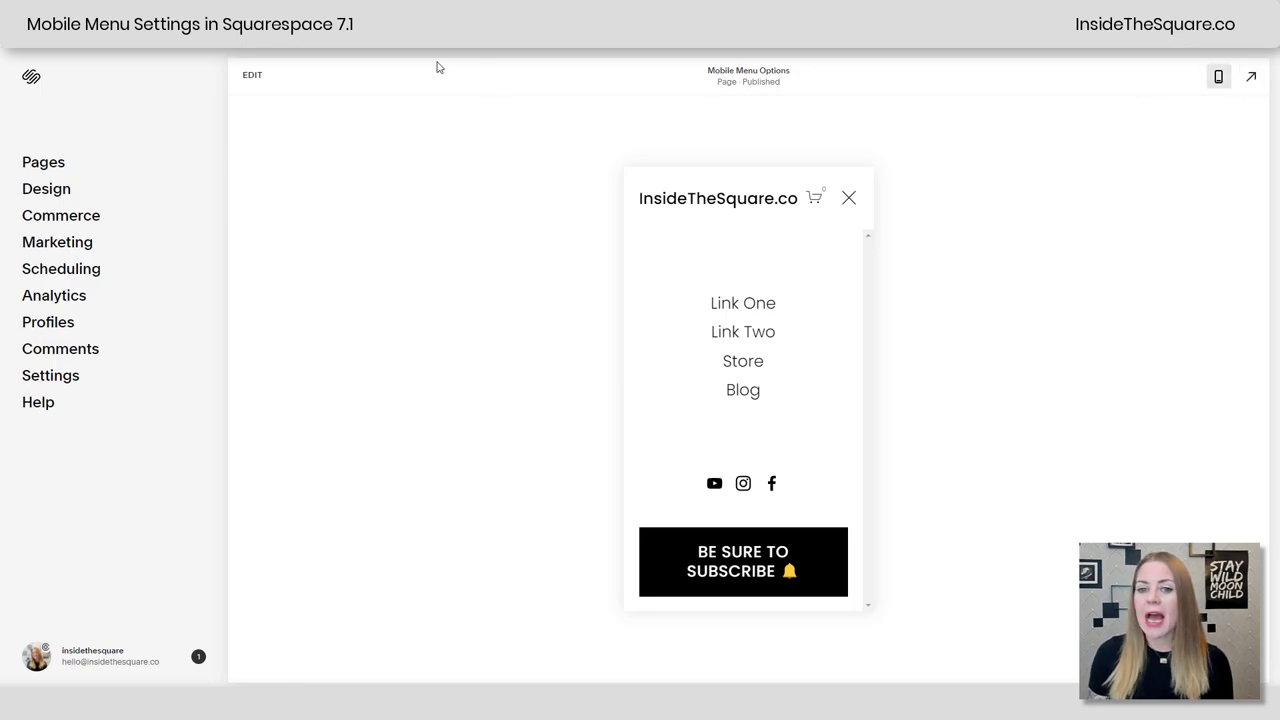
# Open the menu overlay colors of the Lightest 1 theme for editing in the site styles
pyautogui.click(254, 76)
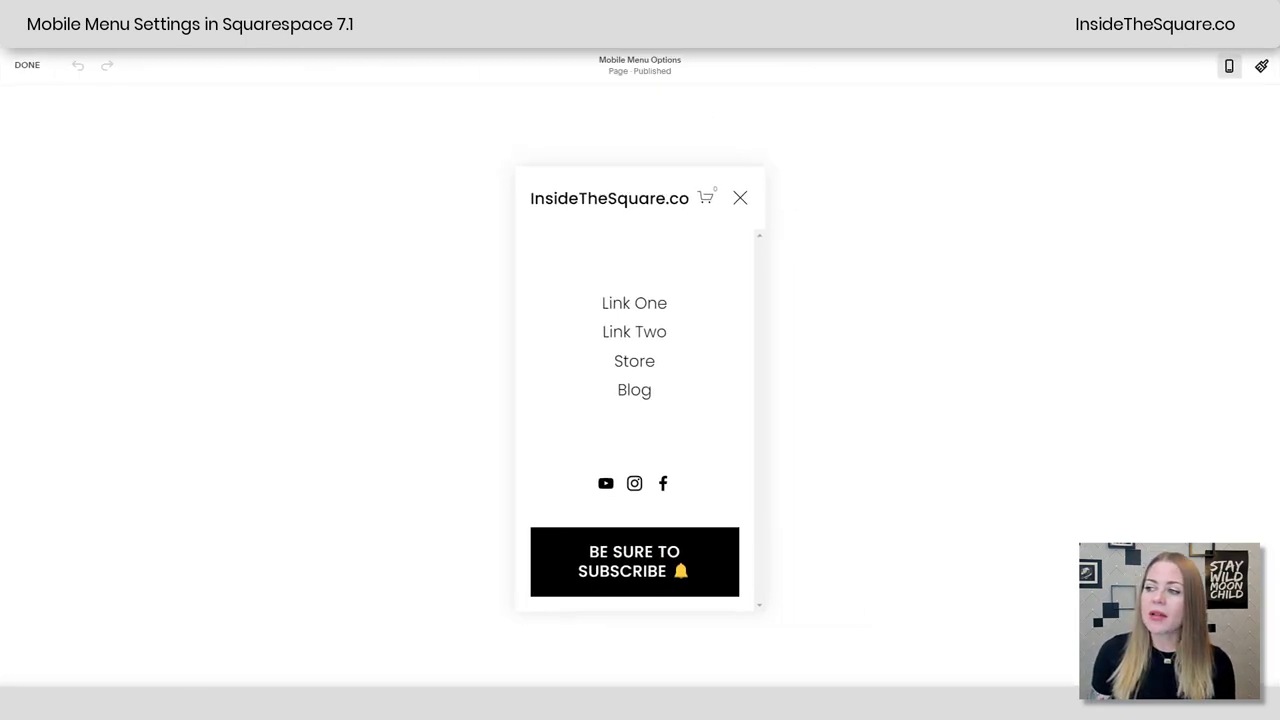
pyautogui.click(1261, 67)
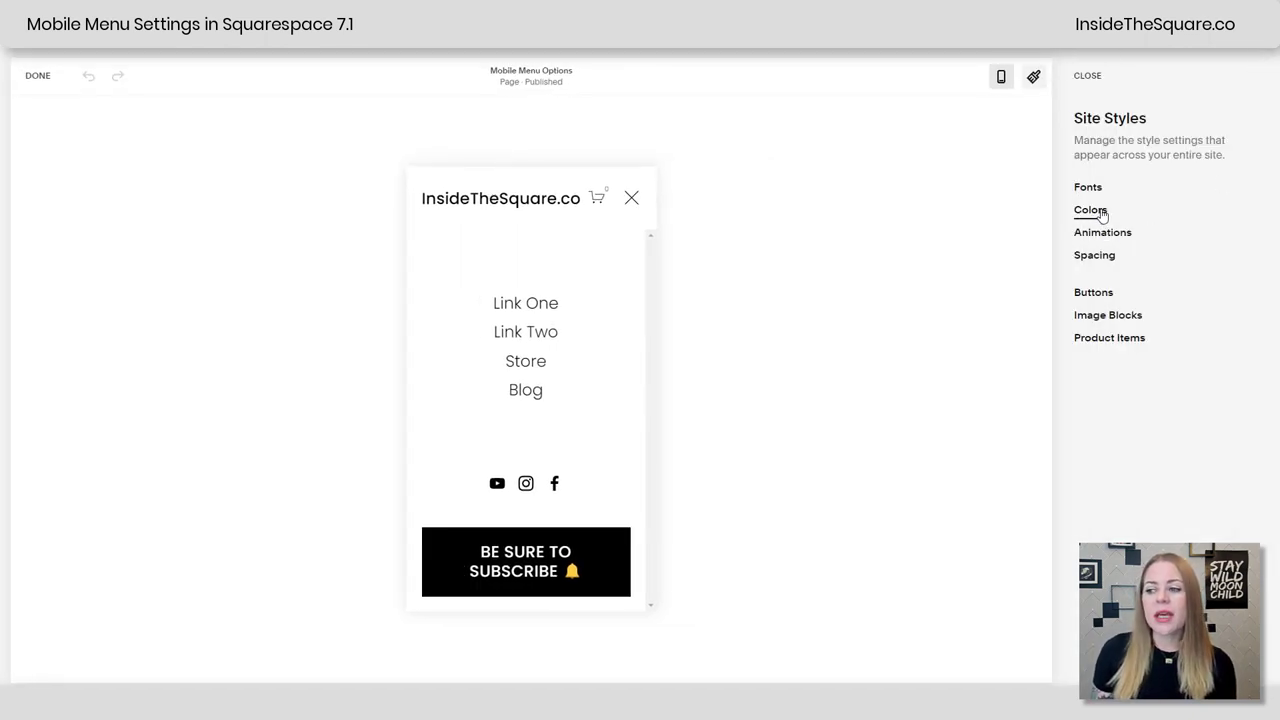
pyautogui.click(1100, 212)
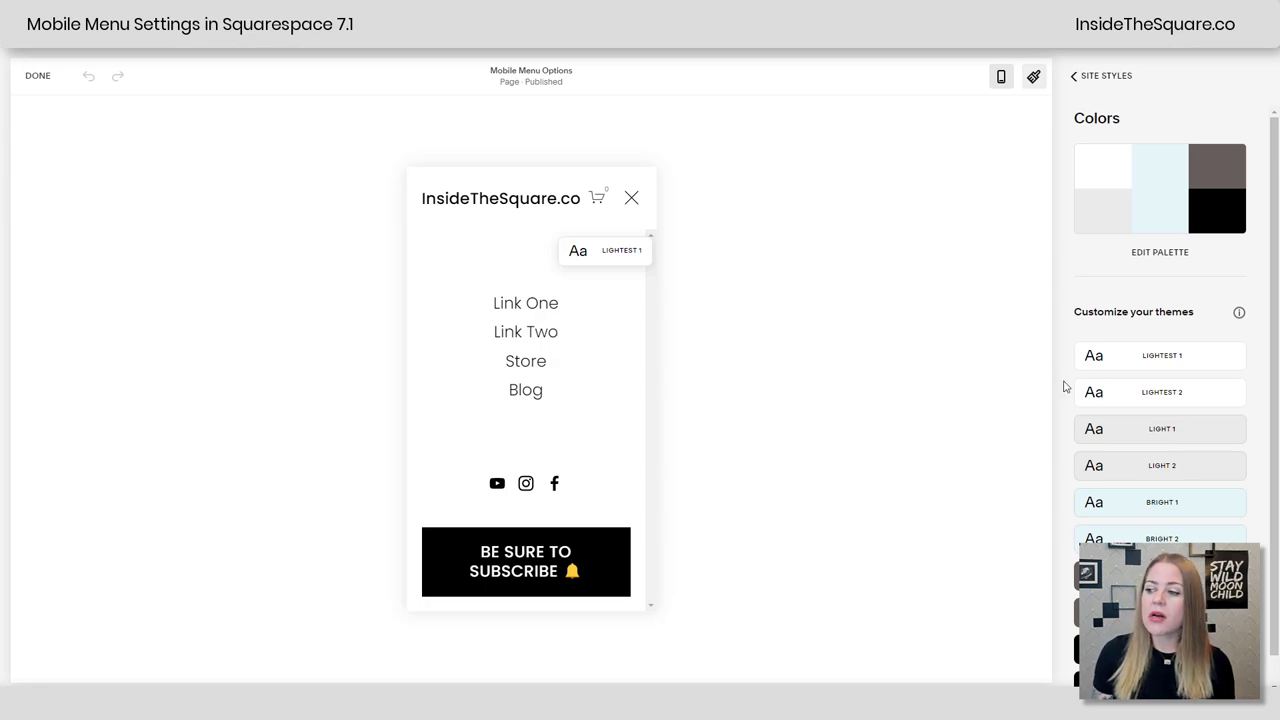
pyautogui.moveTo(1229, 366)
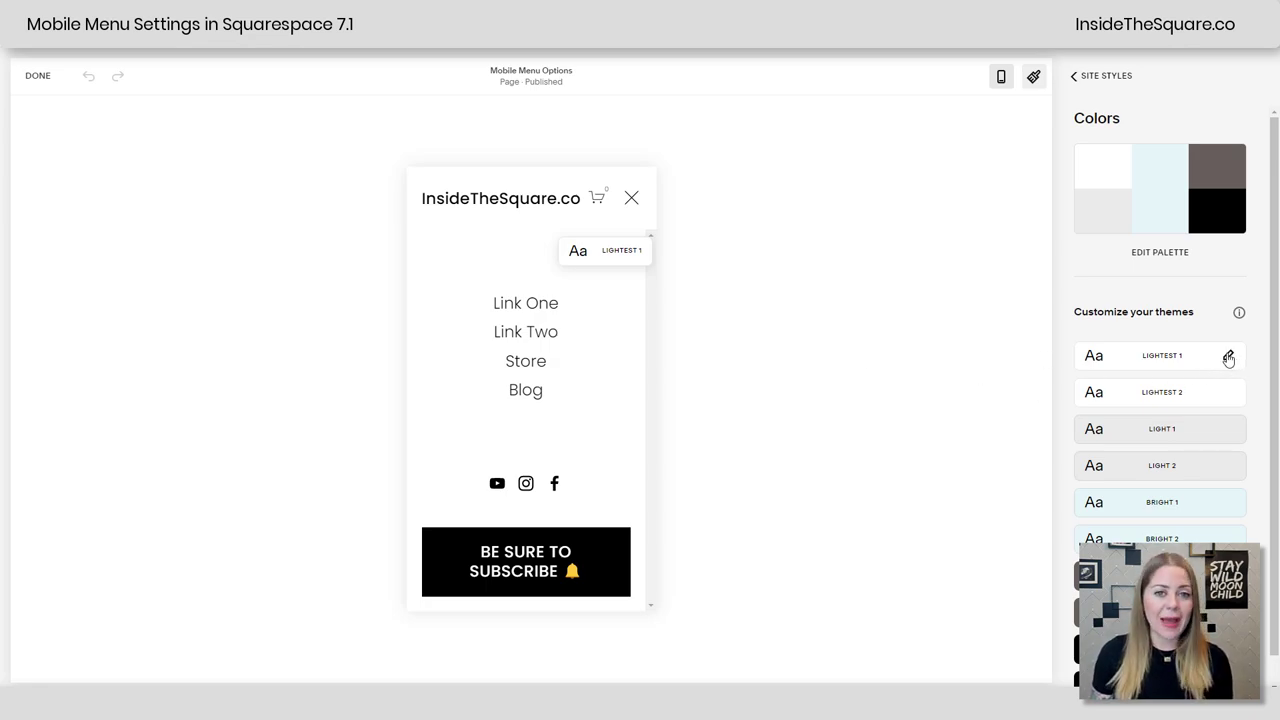
pyautogui.click(1228, 358)
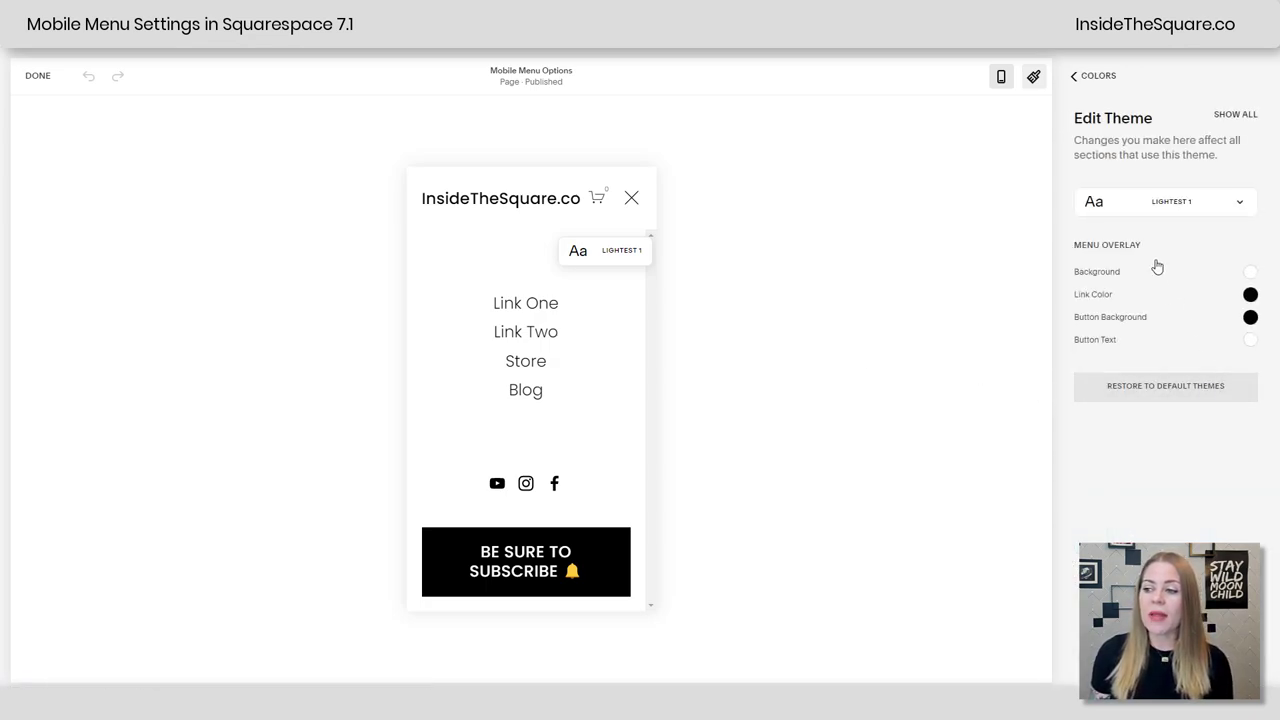
pyautogui.moveTo(1147, 246); pyautogui.dragTo(1068, 242)
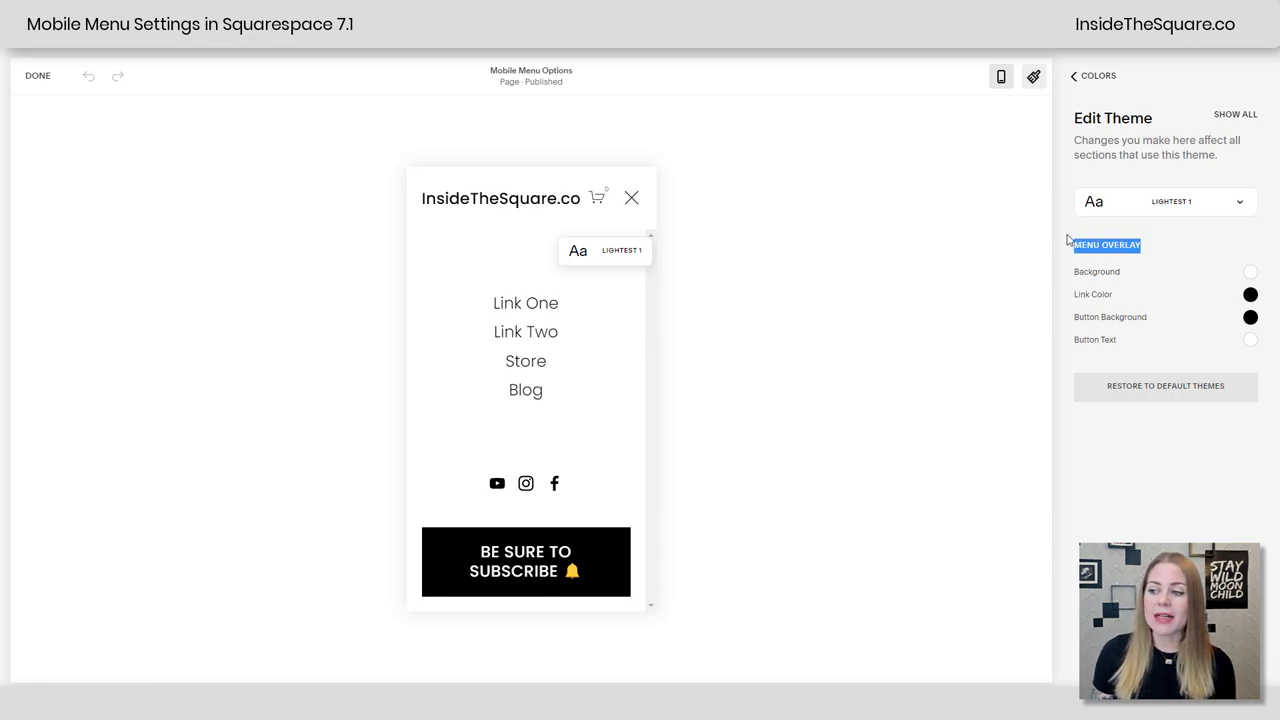
# Try the palette's light grey as the menu overlay background in the Lightest 1 theme
pyautogui.click(1251, 272)
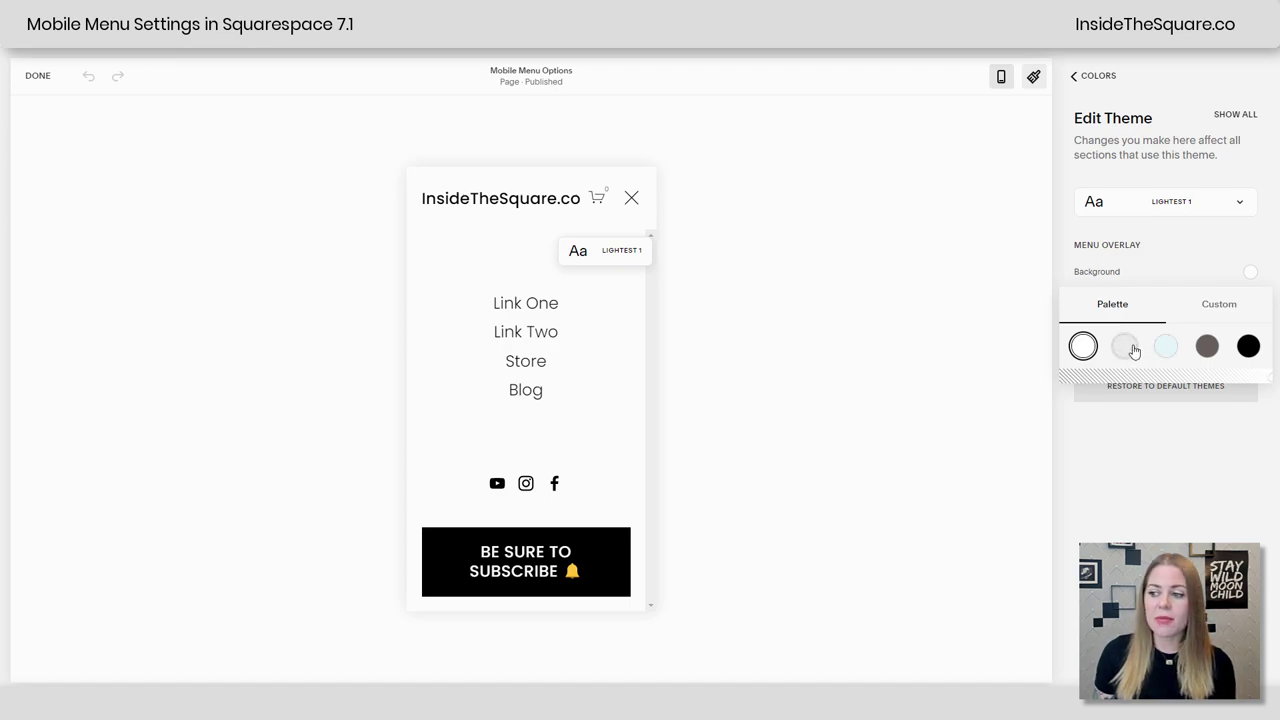
pyautogui.click(1126, 350)
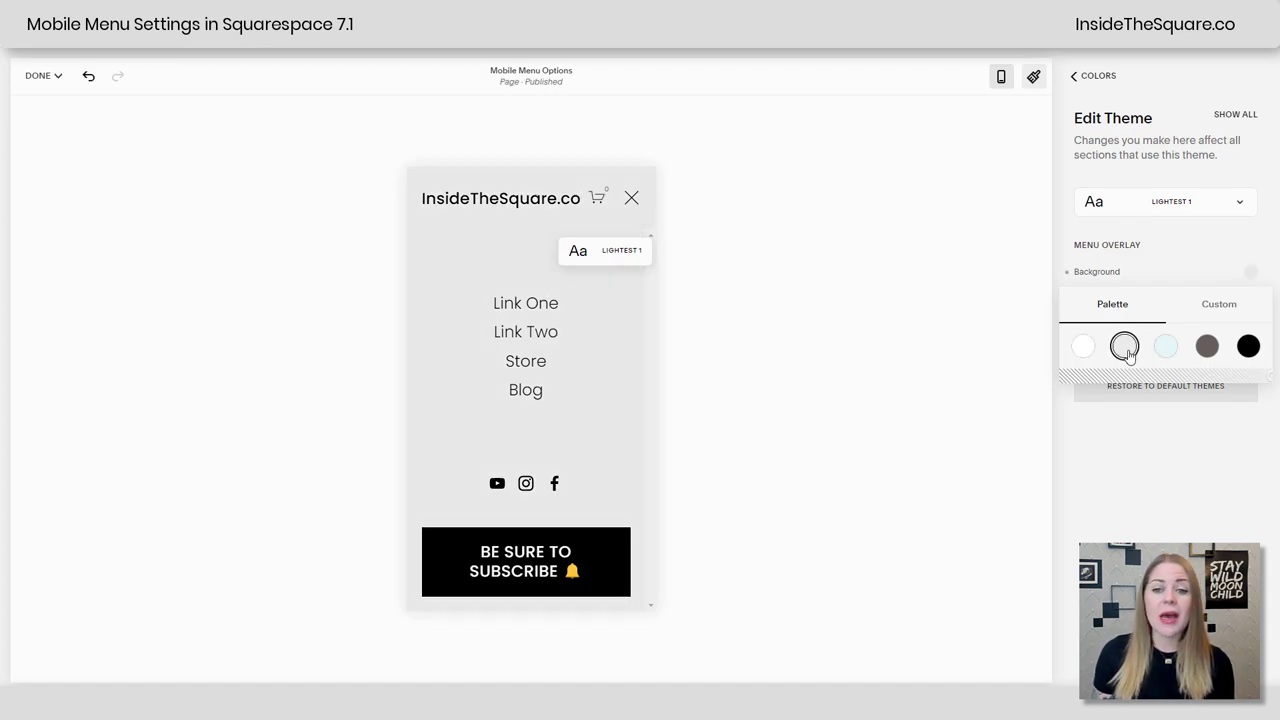
pyautogui.click(1204, 263)
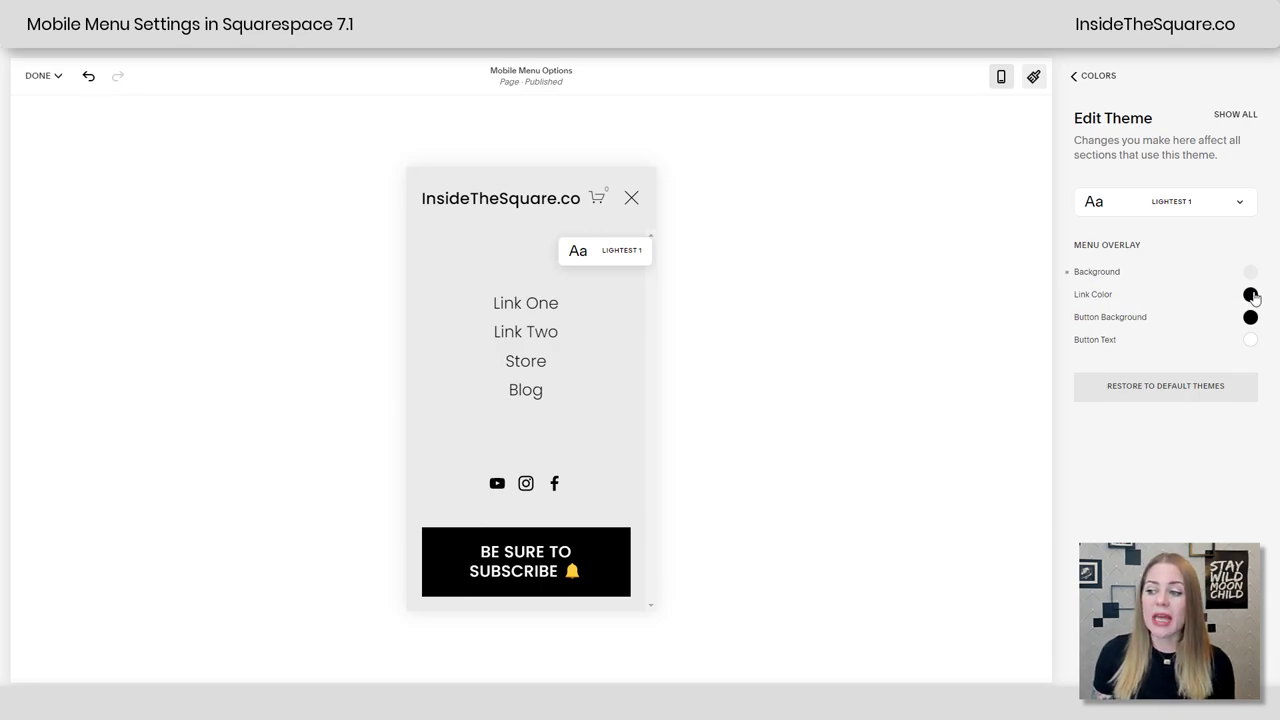
# Set the menu overlay's link color to white and its background to black in the Lightest 1 theme
pyautogui.click(1250, 294)
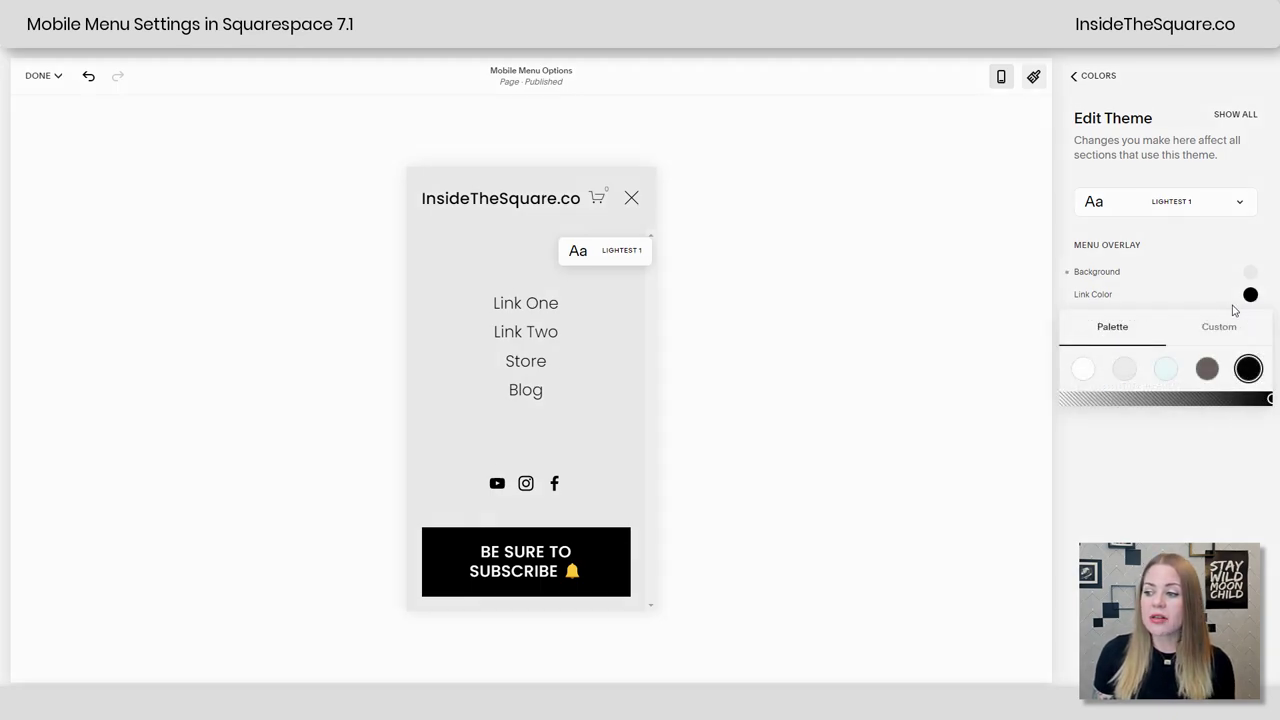
pyautogui.click(1207, 371)
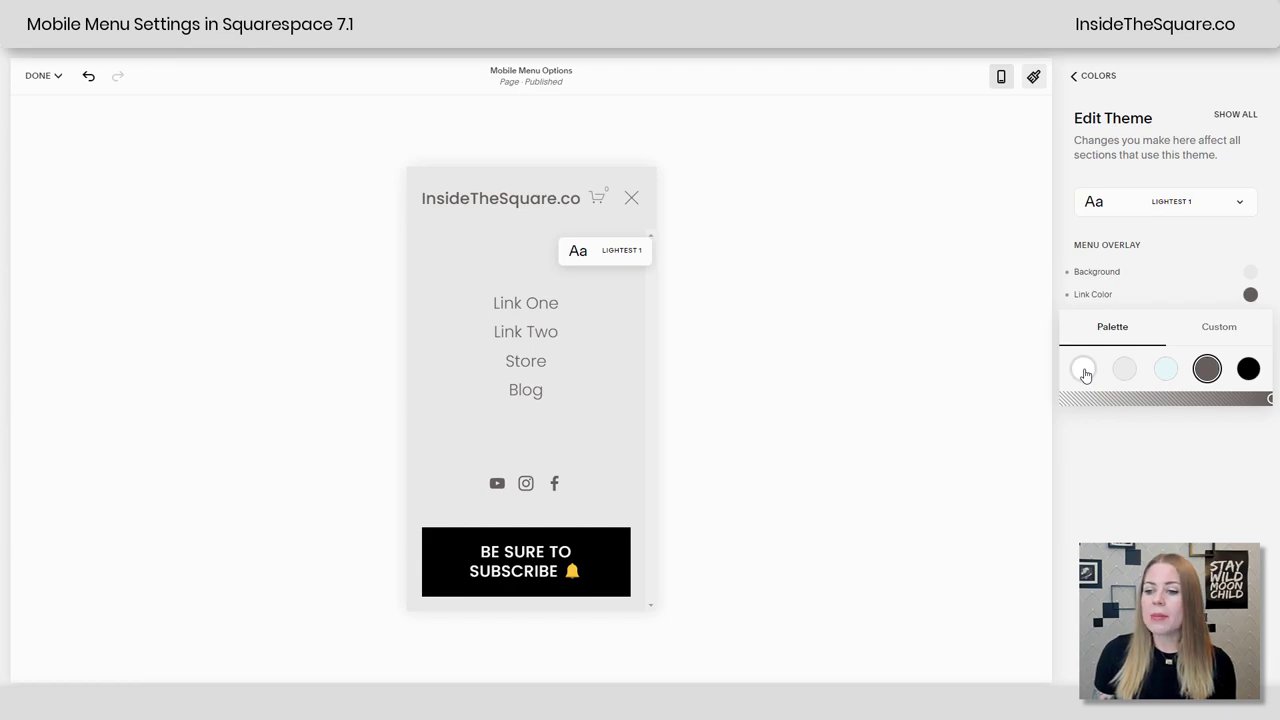
pyautogui.click(1085, 373)
pyautogui.click(1252, 277)
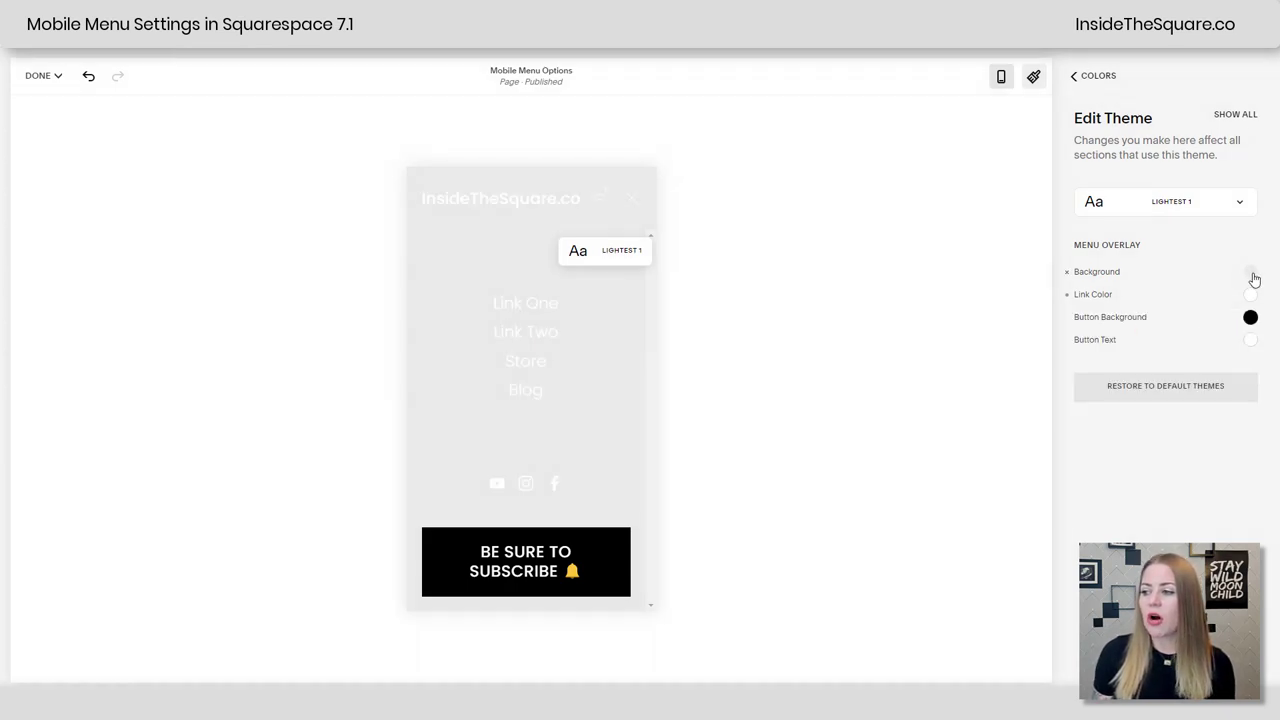
pyautogui.click(1253, 278)
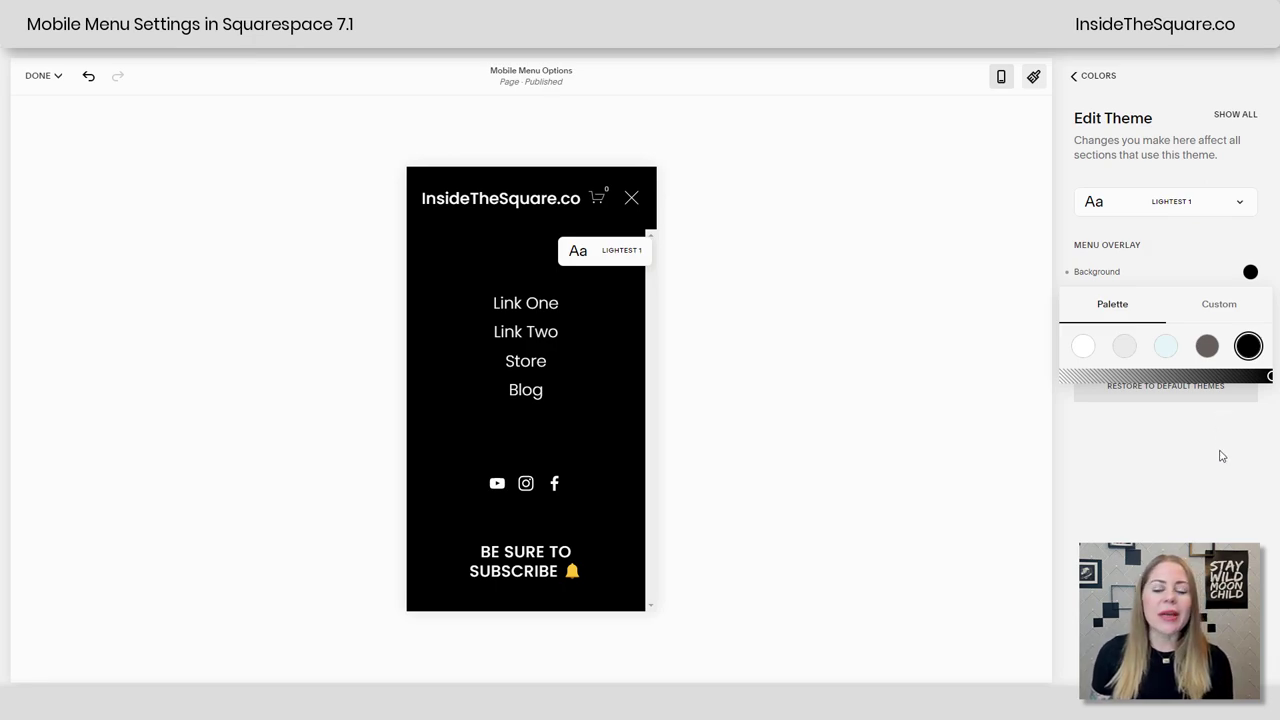
pyautogui.click(1219, 456)
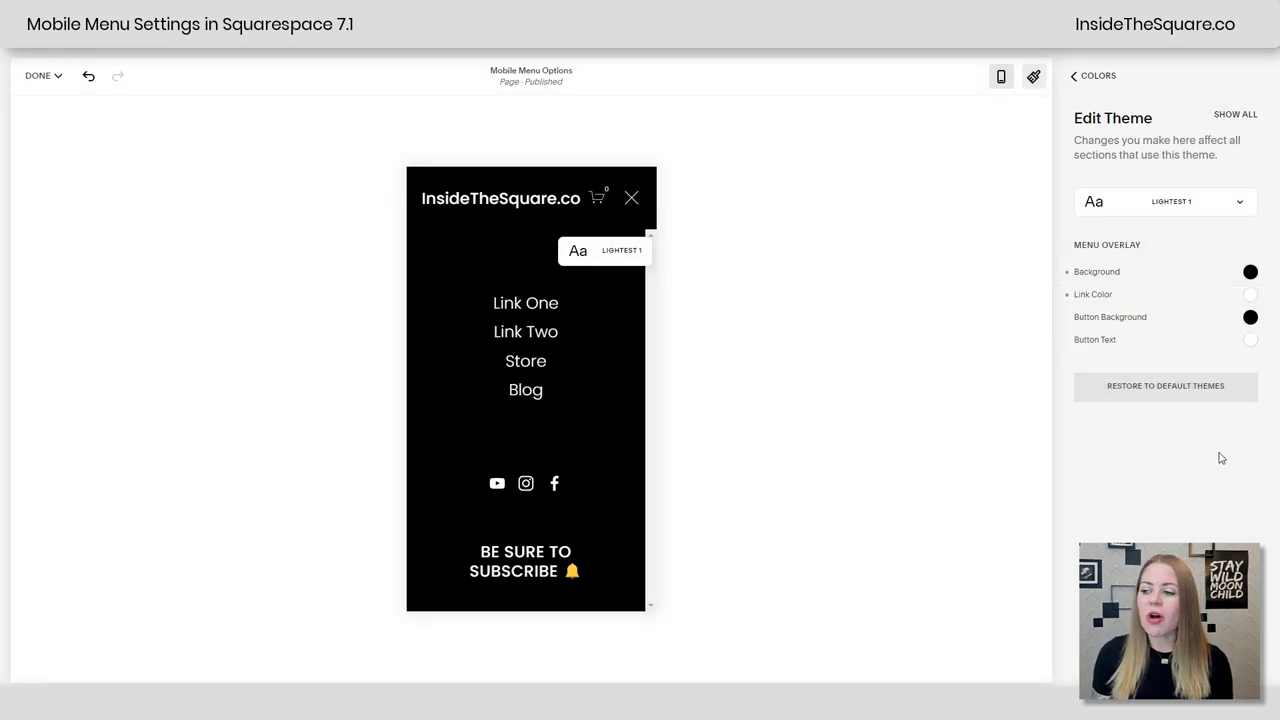
# Try a custom dark red for the menu overlay's button background, then set it to the palette's light blue
pyautogui.click(1250, 318)
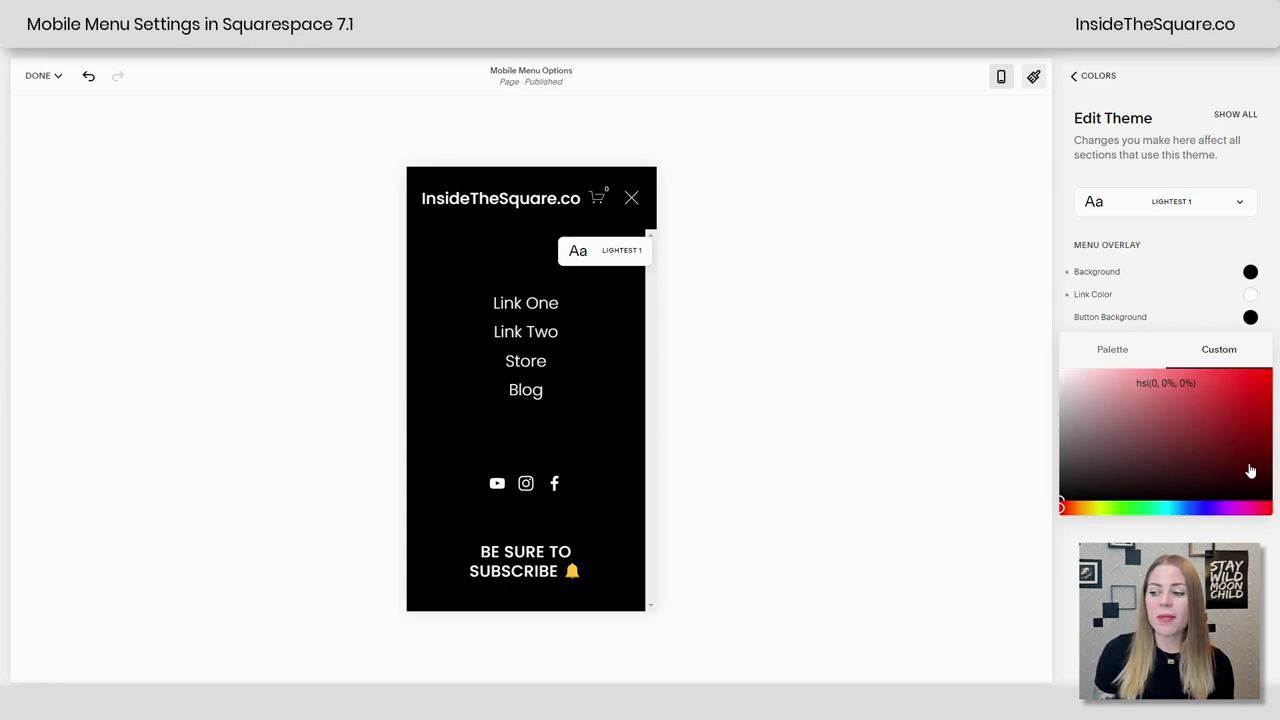
pyautogui.click(1223, 429)
pyautogui.click(1129, 350)
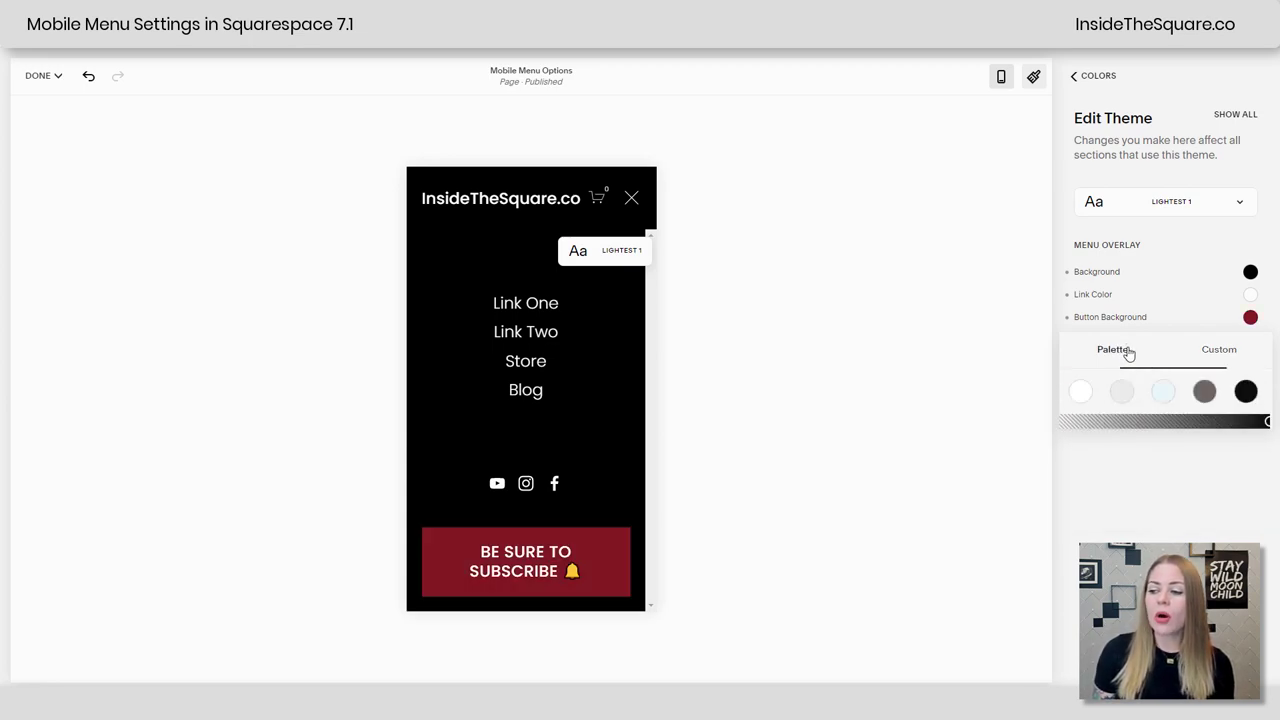
pyautogui.click(1166, 395)
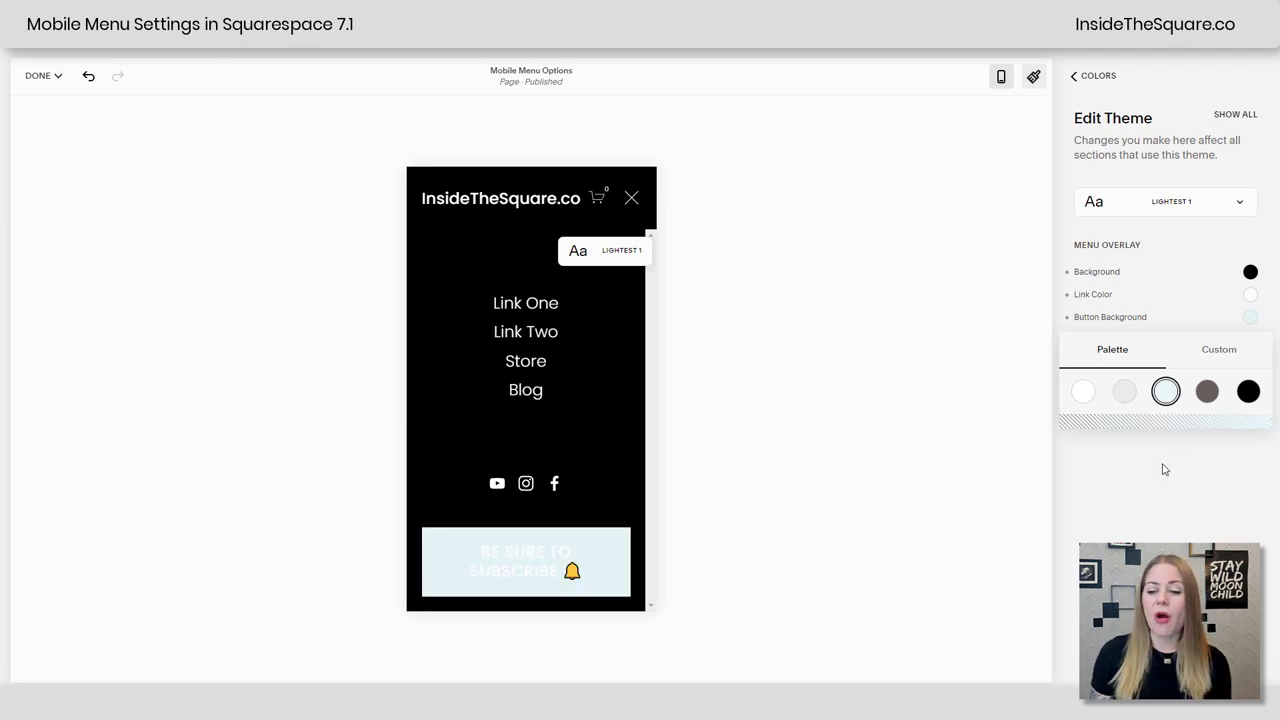
pyautogui.click(1192, 471)
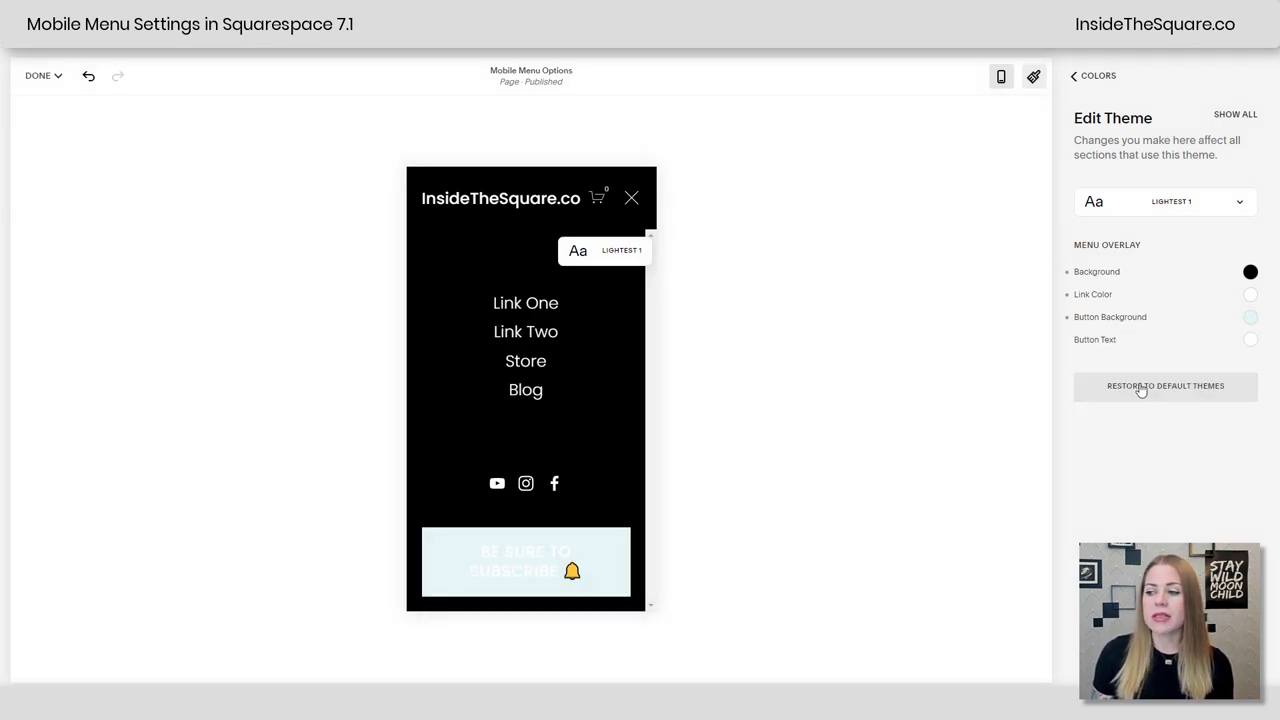
# Set the menu overlay's button text color to black from the palette
pyautogui.click(1251, 340)
pyautogui.click(1131, 373)
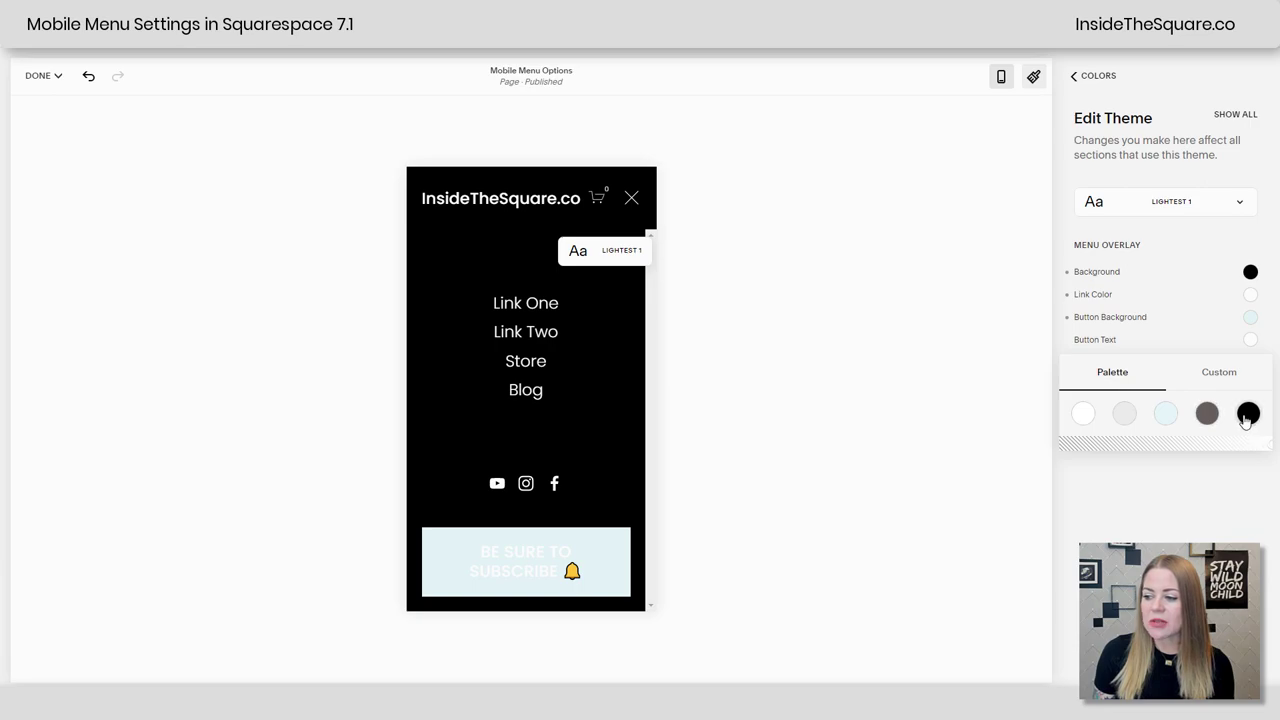
pyautogui.click(1219, 524)
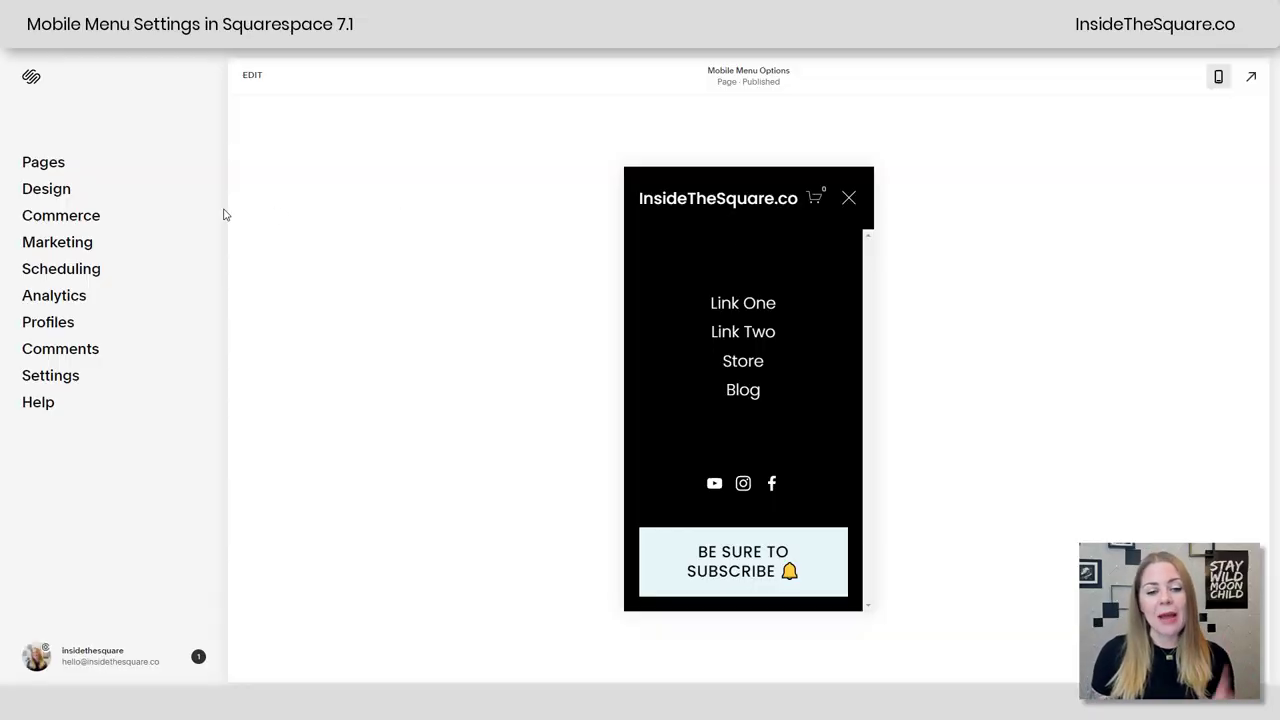
# Add a custom CSS rule for .header--menu-open .header-menu-cta a with font-size: 16px!important and margin-bottom: 5rem
pyautogui.click(63, 189)
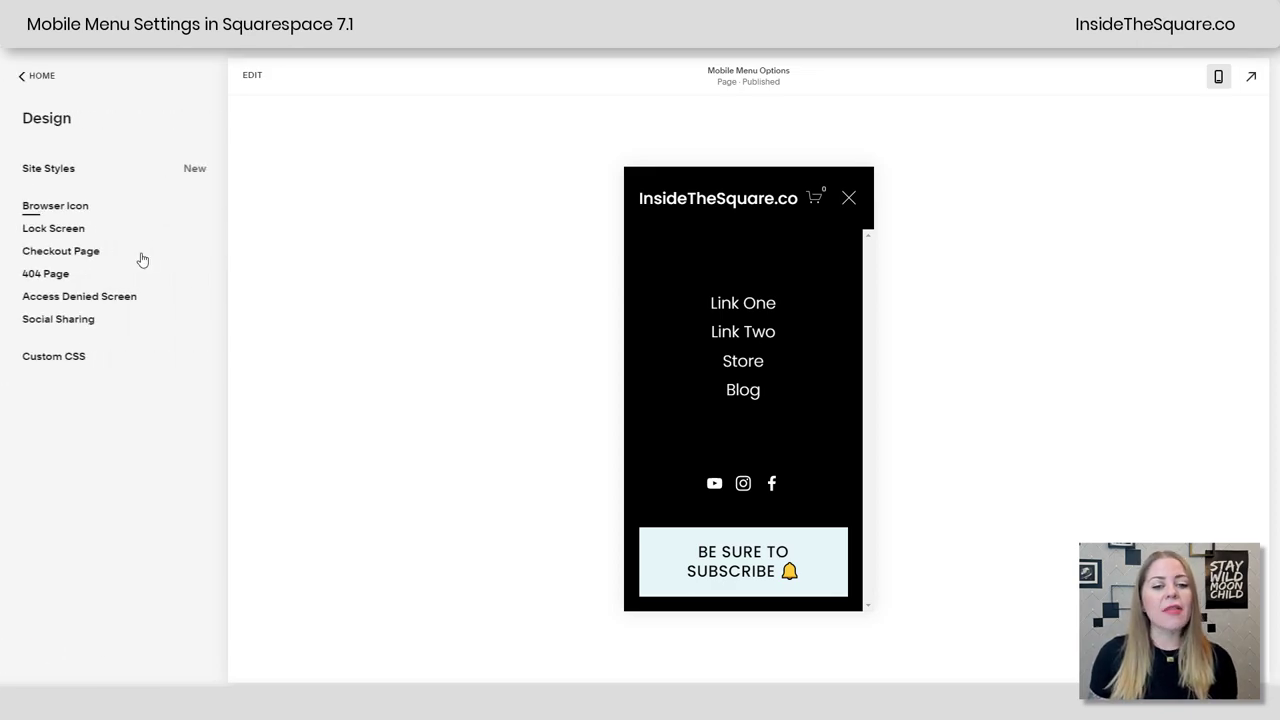
pyautogui.click(78, 357)
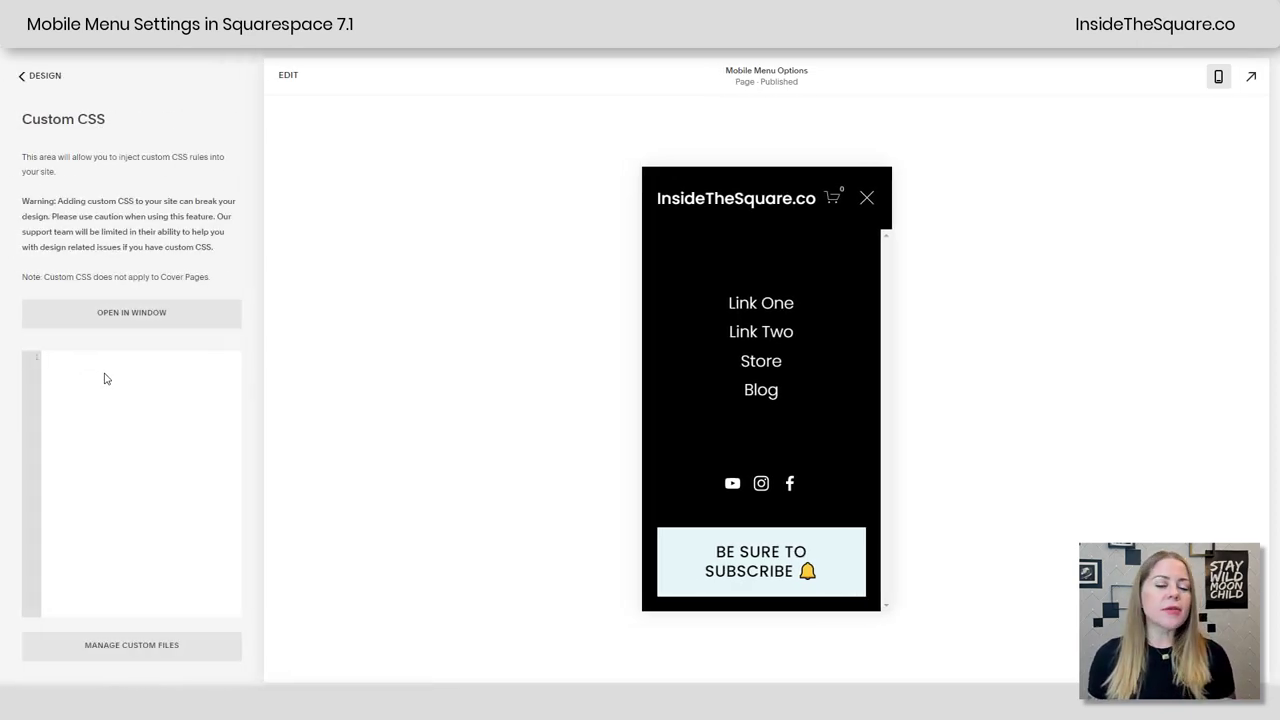
pyautogui.click(102, 376)
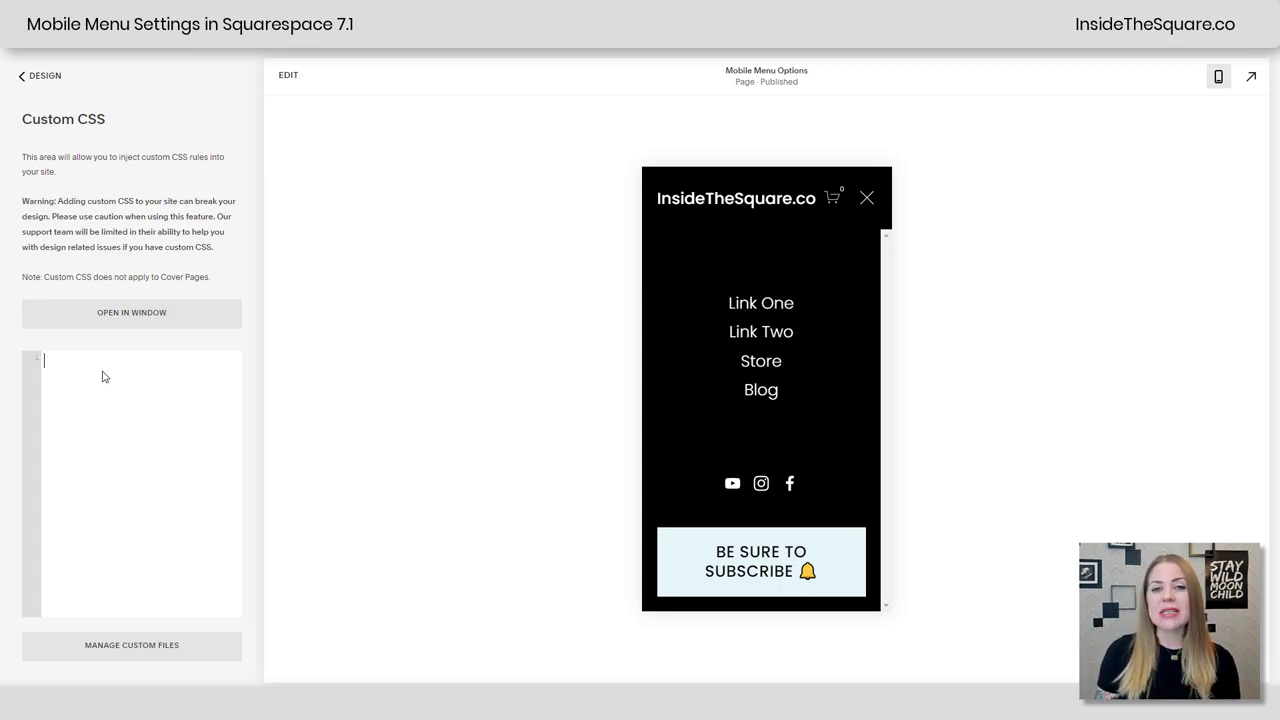
pyautogui.write('.header--menu-open .header-menu-cta a { font-size: 1rem!important; margin-bottom: 5rem }')
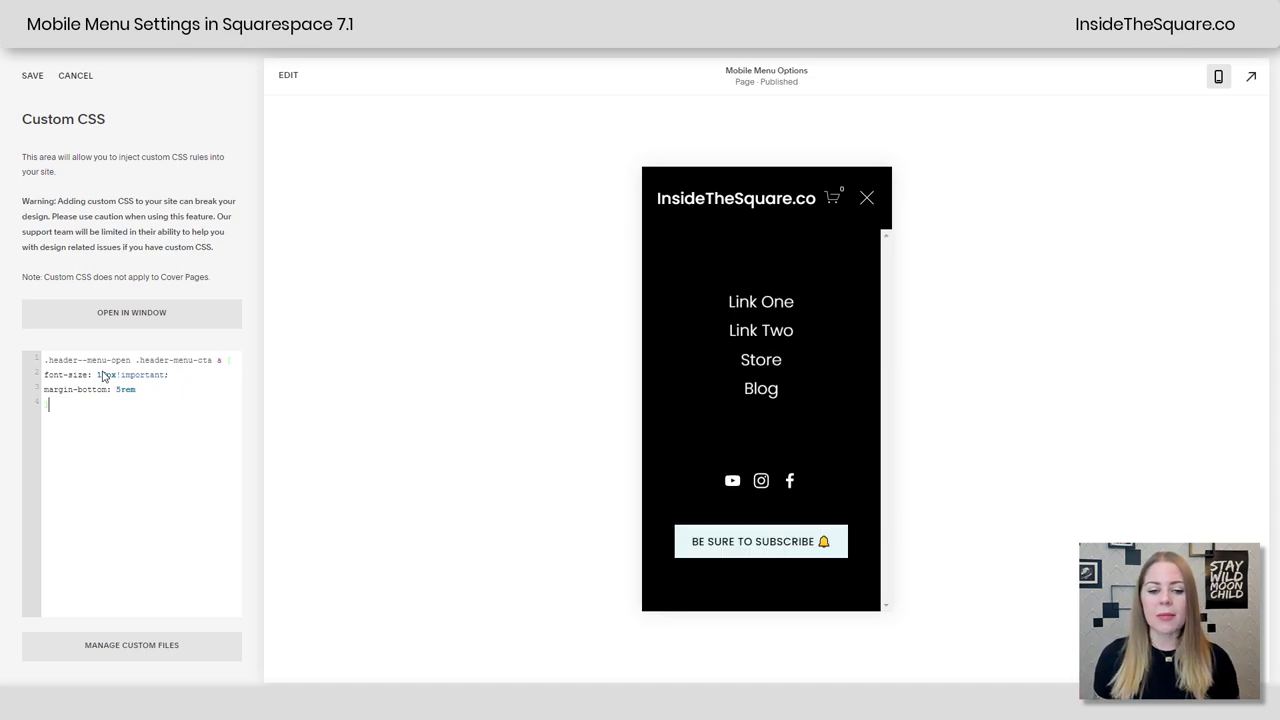
pyautogui.moveTo(48, 363); pyautogui.dragTo(125, 362)
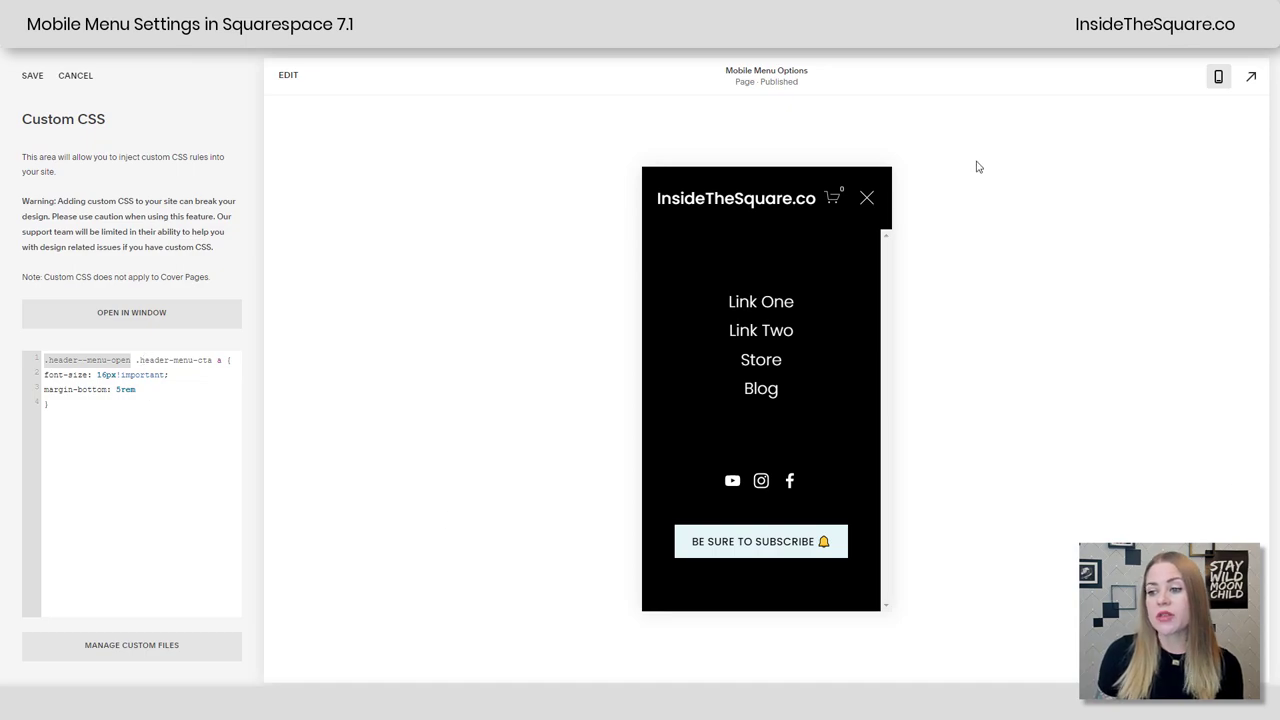
pyautogui.moveTo(136, 360); pyautogui.dragTo(223, 361)
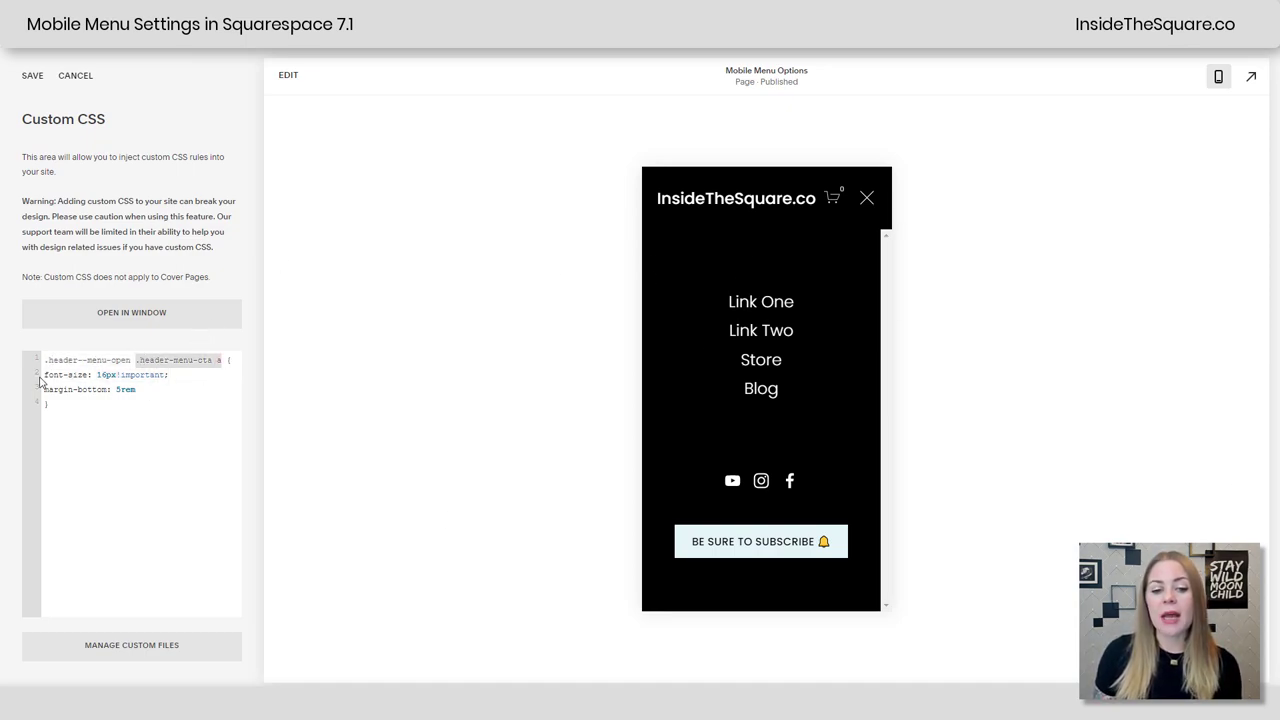
pyautogui.moveTo(44, 375); pyautogui.dragTo(171, 376)
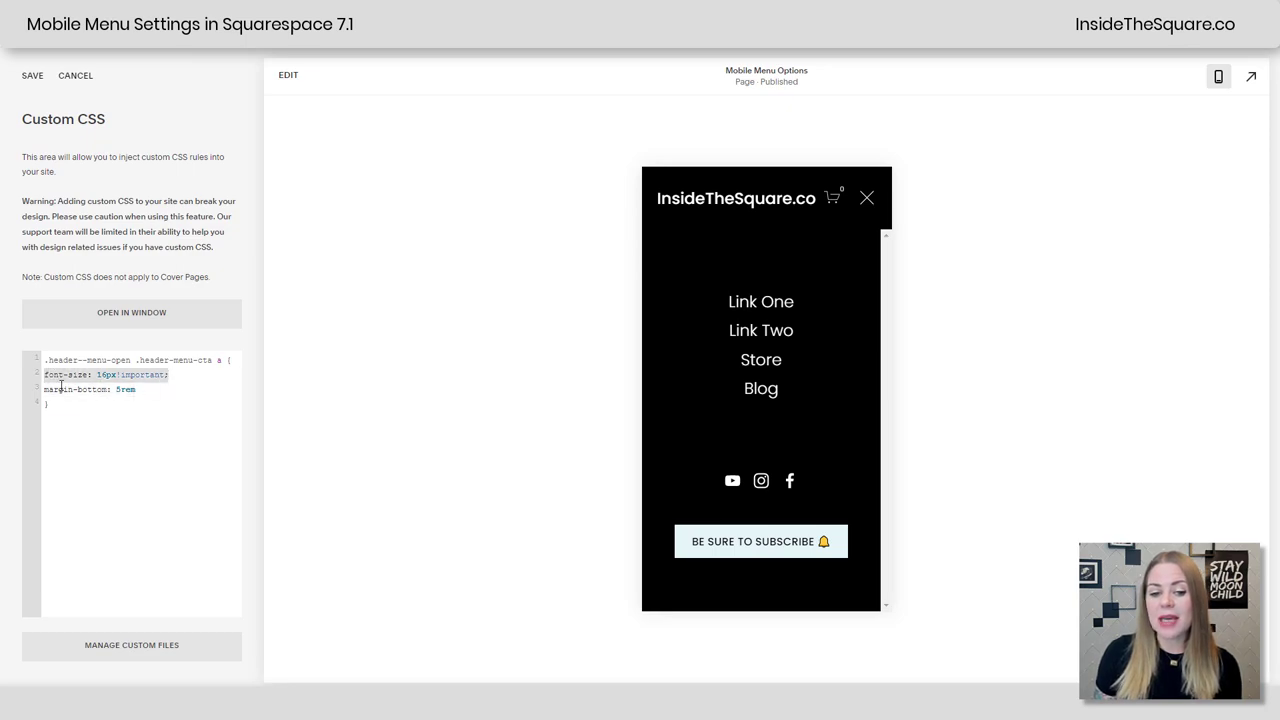
# Try the button rule without its margin-bottom declaration, restore the declaration, and set its value to 20px
pyautogui.moveTo(44, 390); pyautogui.dragTo(151, 390)
pyautogui.hotkey('ctrl', 'c')
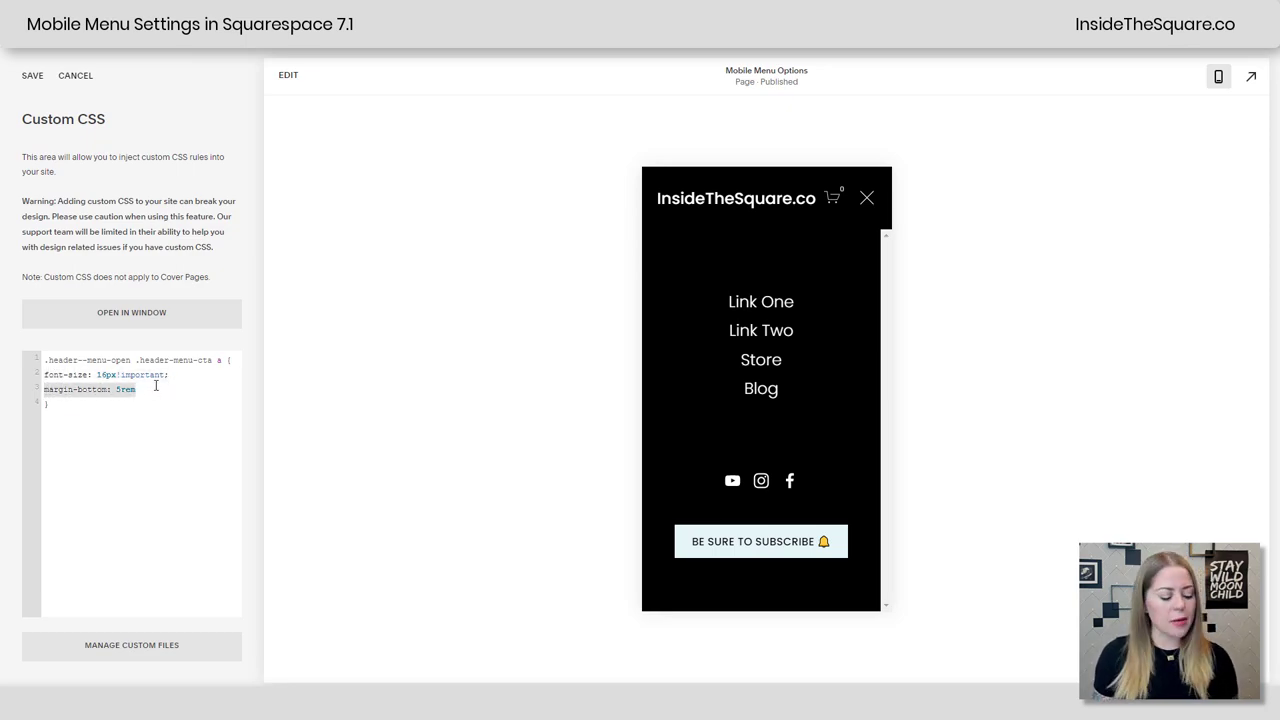
pyautogui.press('BackSpace')
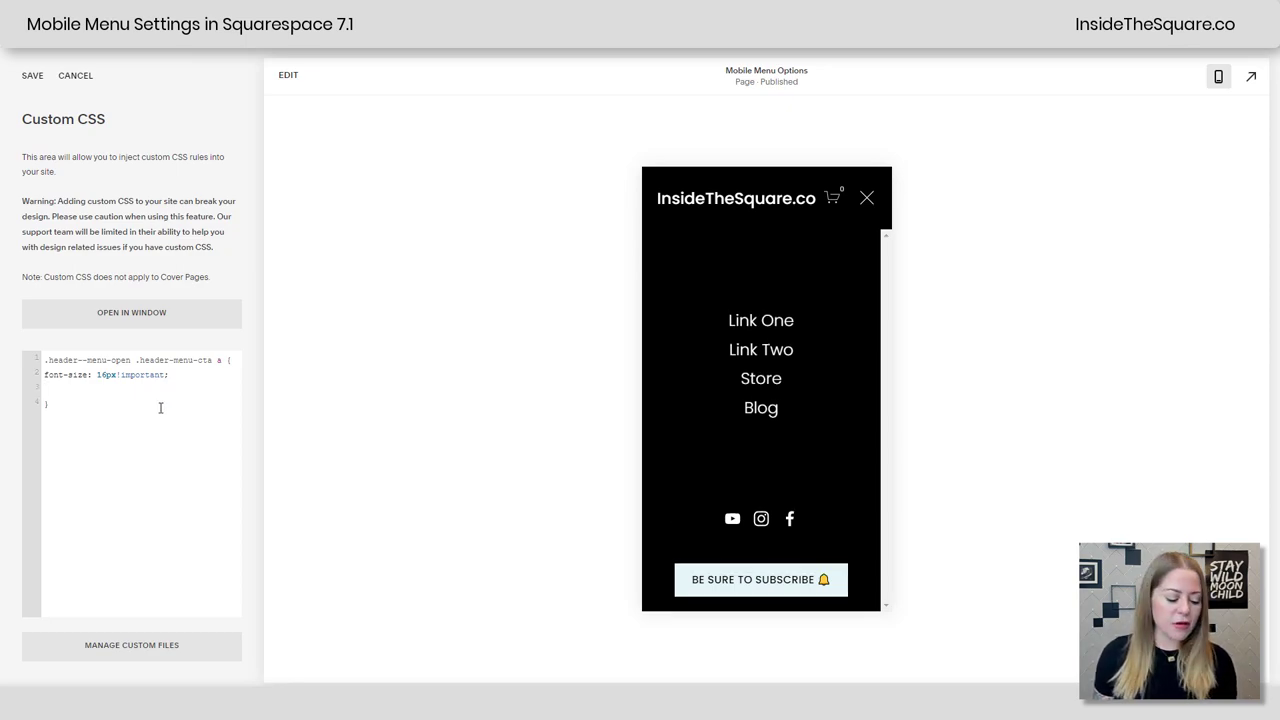
pyautogui.hotkey('ctrl', 'v')
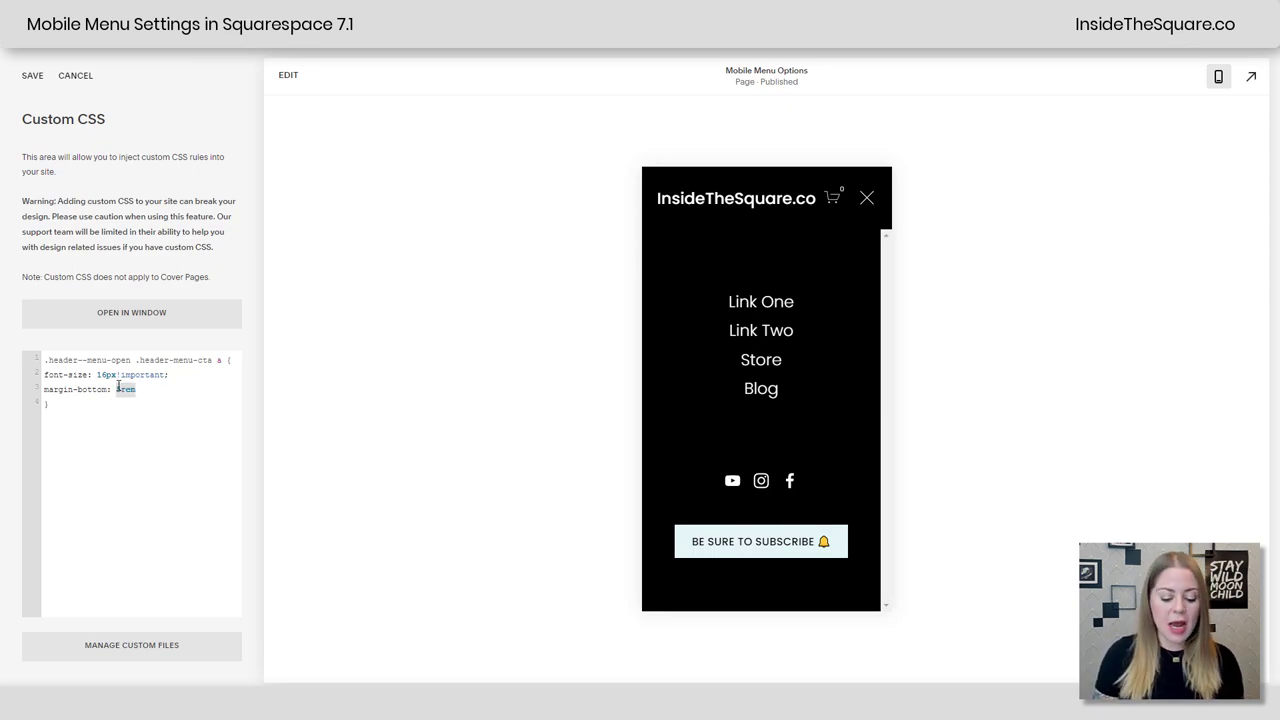
pyautogui.write('2')
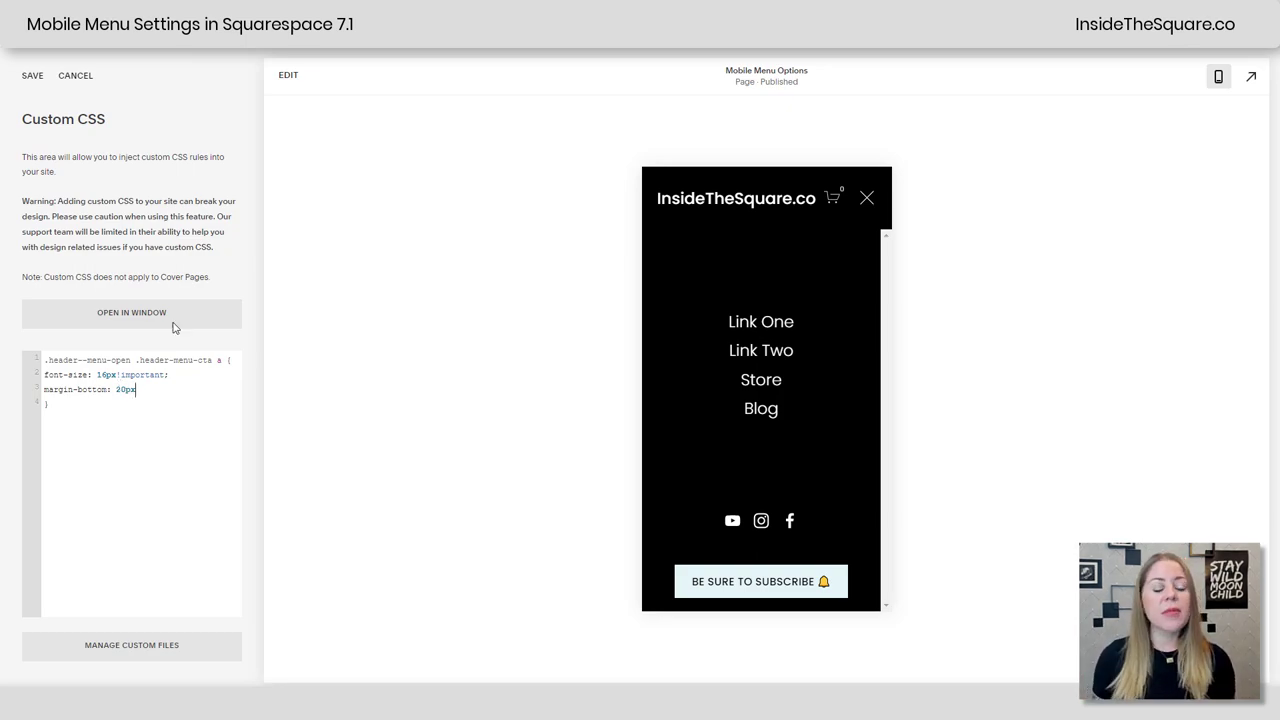
pyautogui.write('0px')
# Try a font-size of 2rem in the mobile menu button rule, then set it to 20px
pyautogui.moveTo(185, 362); pyautogui.dragTo(30, 375)
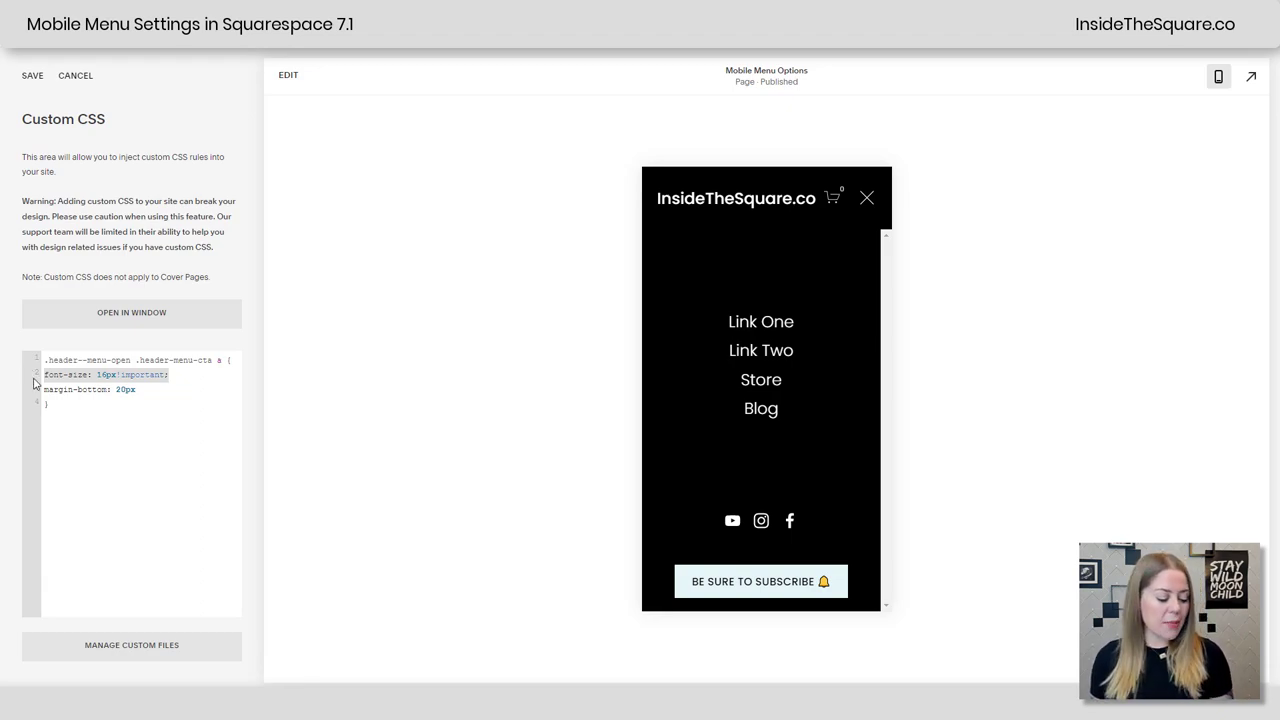
pyautogui.moveTo(117, 375); pyautogui.dragTo(97, 375)
pyautogui.write('2rem')
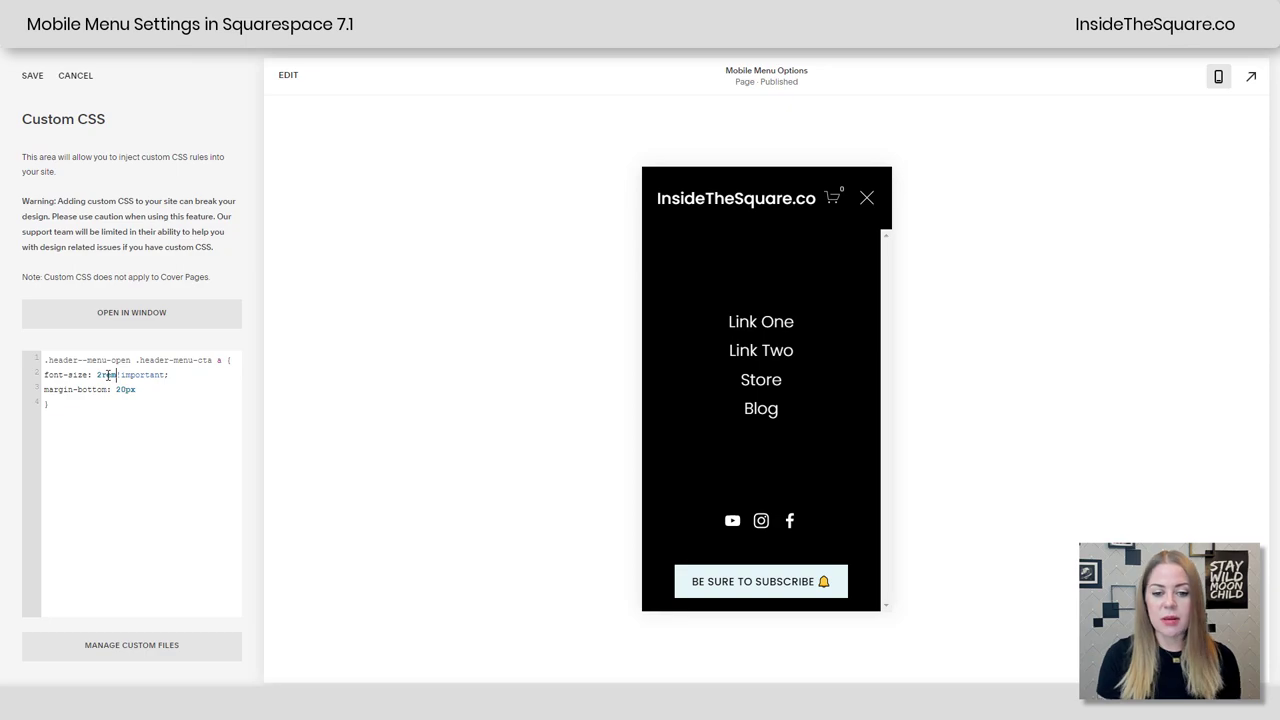
pyautogui.doubleClick(108, 375)
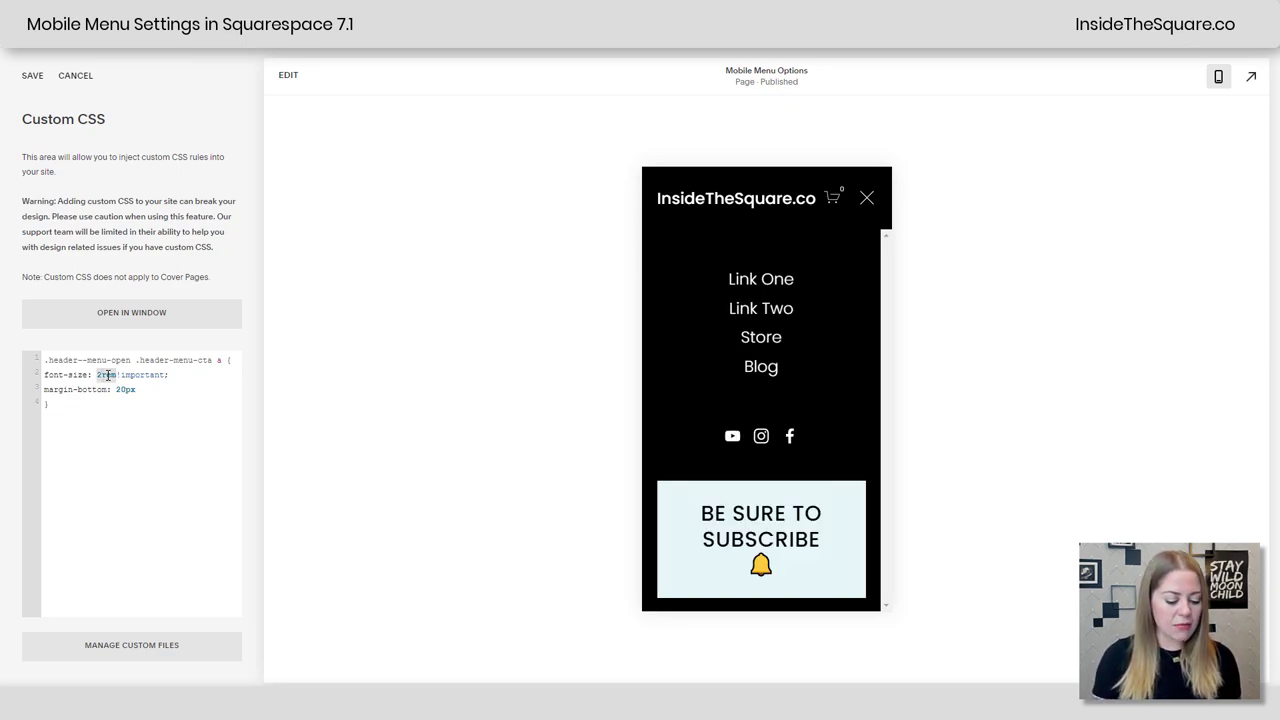
pyautogui.write('20px')
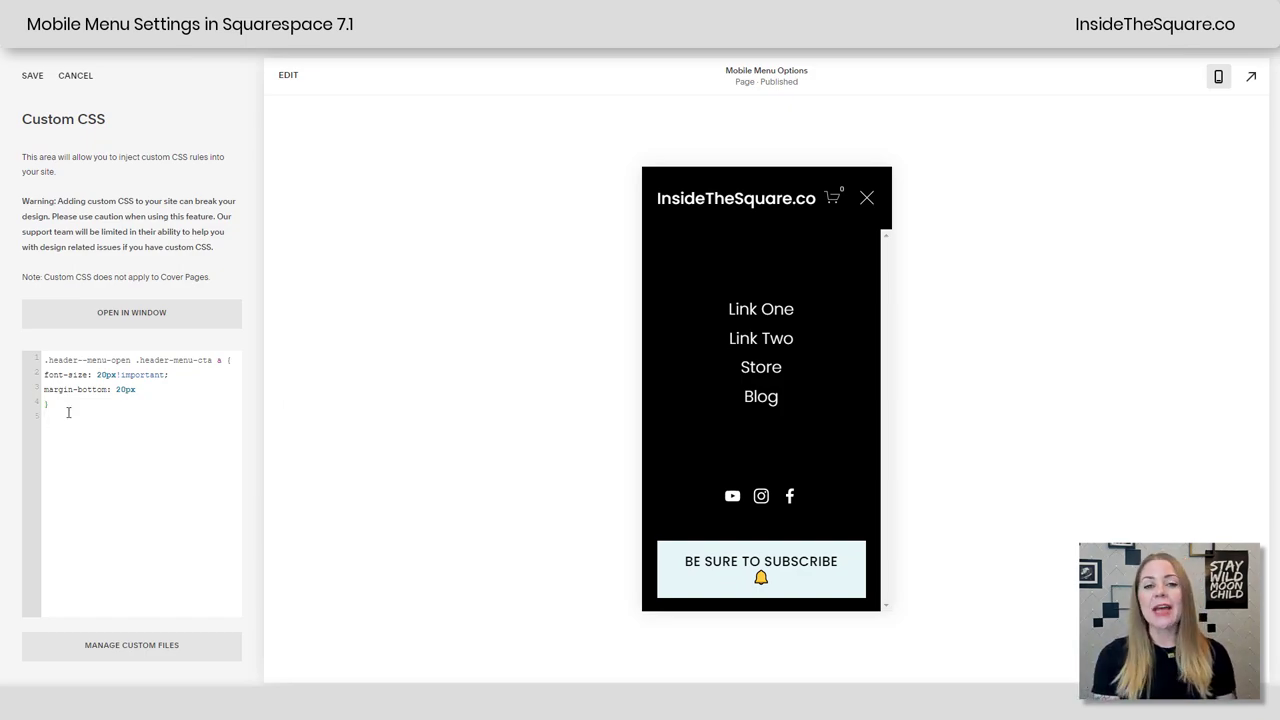
# Add a custom CSS rule for .header--menu-open a with font-family: serif!important and check it in the open mobile menu preview
pyautogui.write('.header--menu-open a { font-family: serif!important')
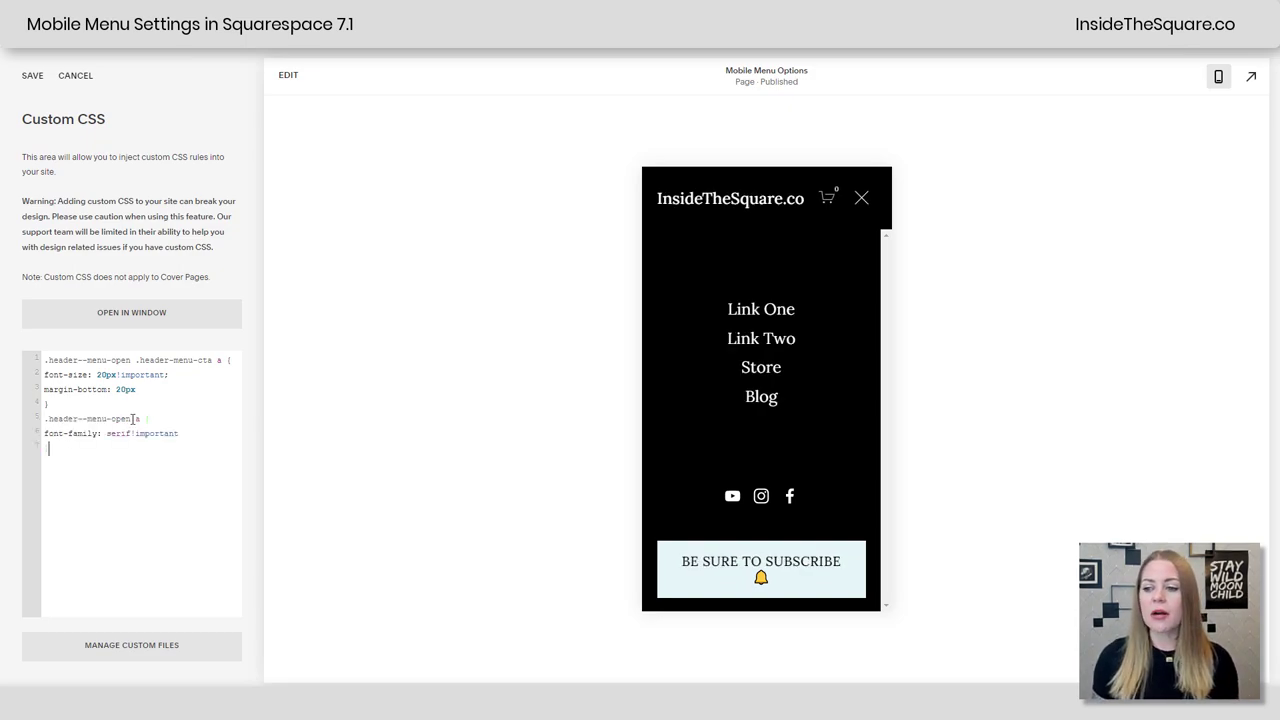
pyautogui.scroll(-1, 140, 418)
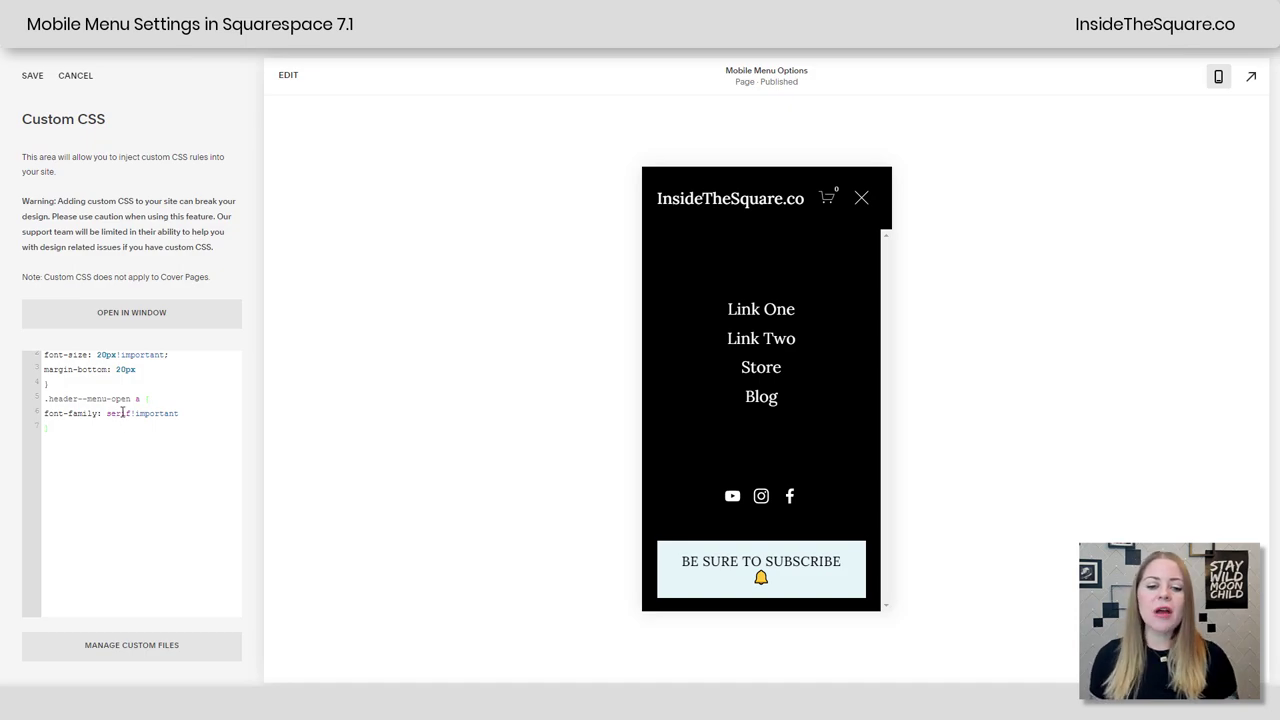
pyautogui.moveTo(132, 413); pyautogui.dragTo(105, 415)
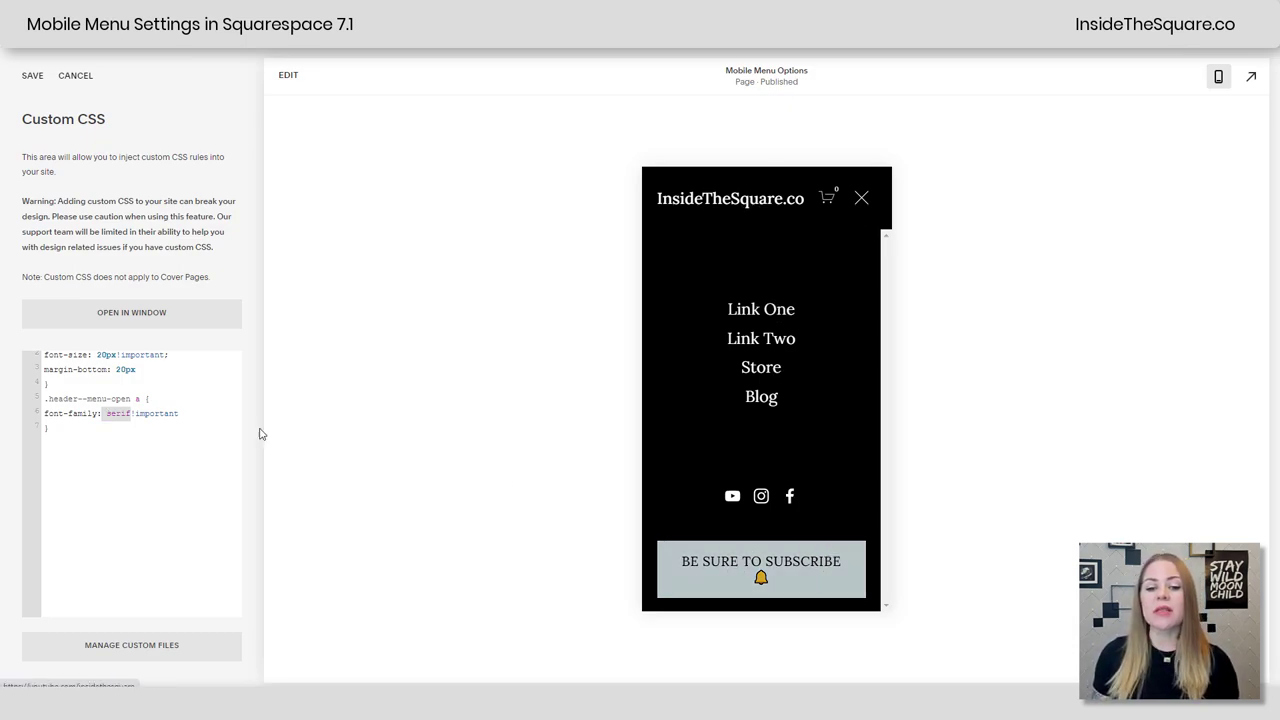
pyautogui.click(137, 398)
pyautogui.moveTo(133, 398); pyautogui.dragTo(38, 398)
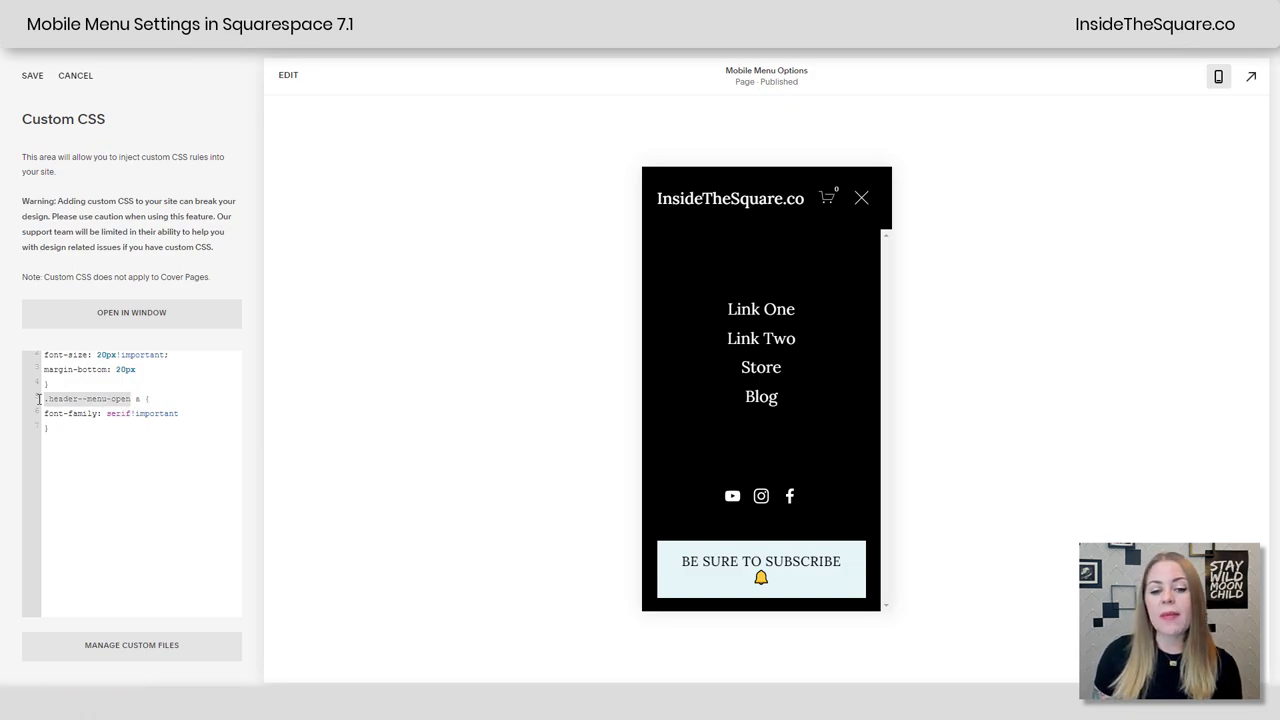
pyautogui.doubleClick(138, 398)
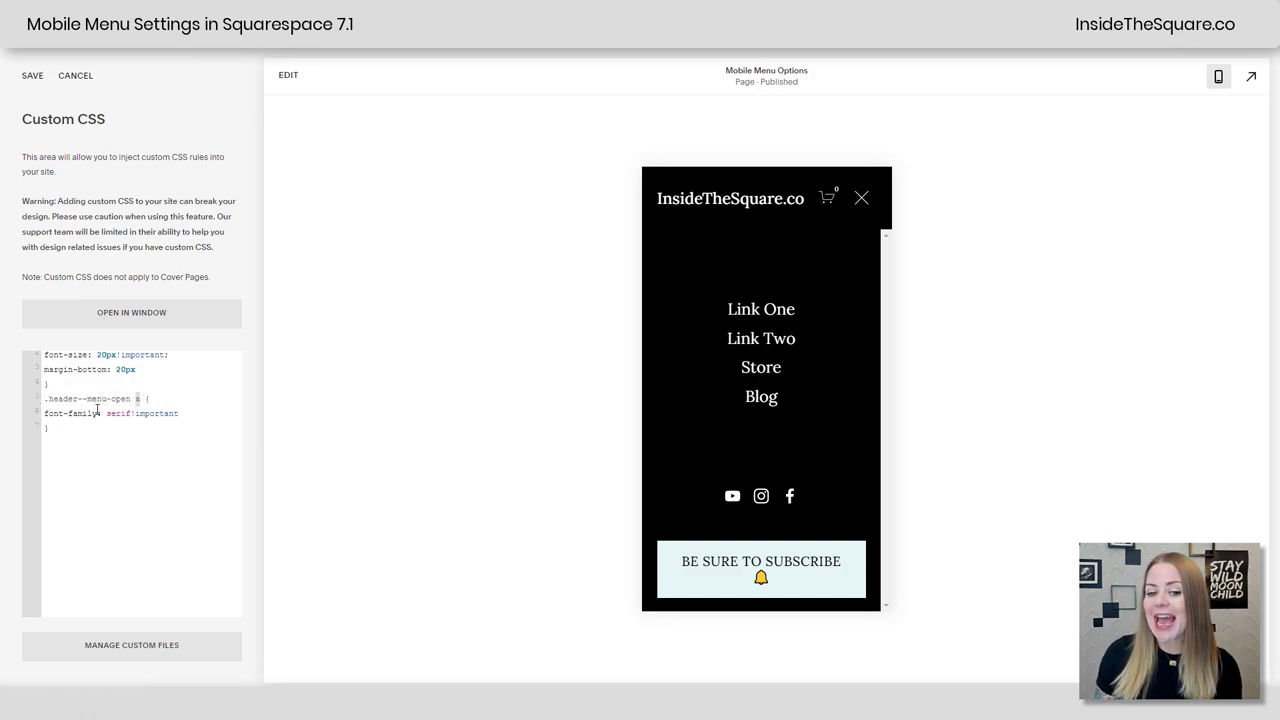
pyautogui.moveTo(186, 413); pyautogui.dragTo(19, 408)
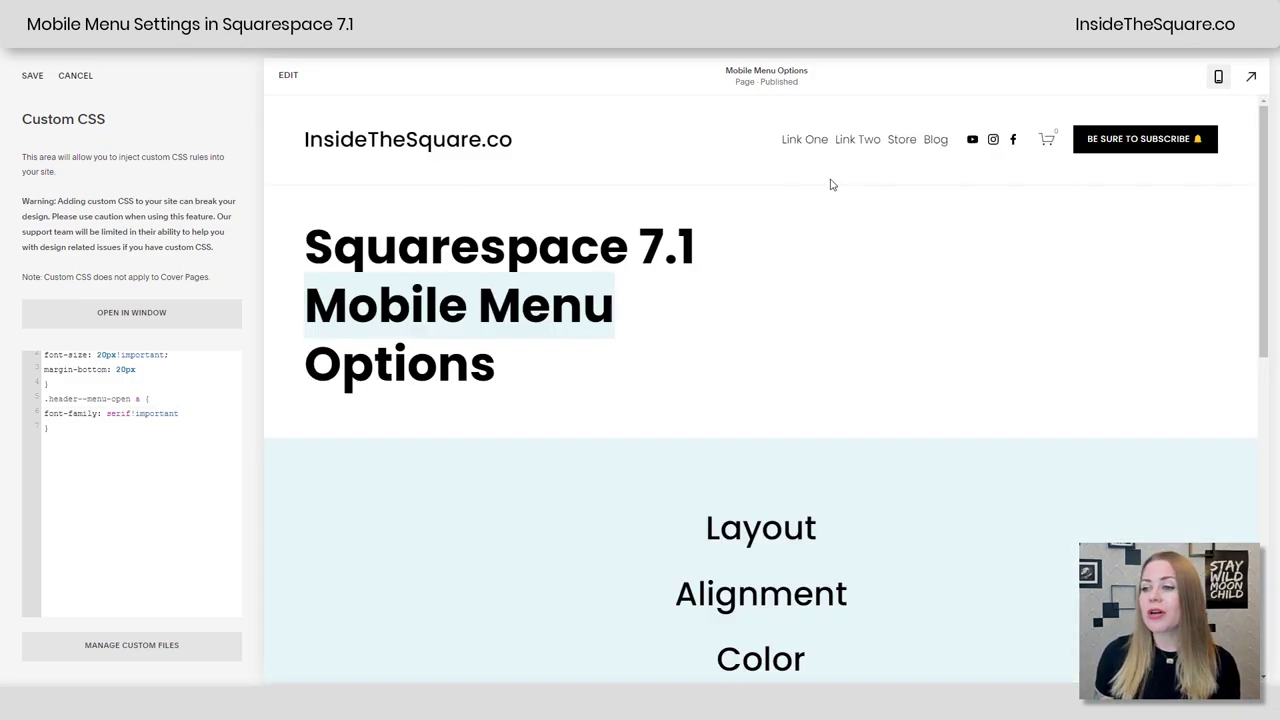
pyautogui.click(1218, 78)
pyautogui.click(865, 206)
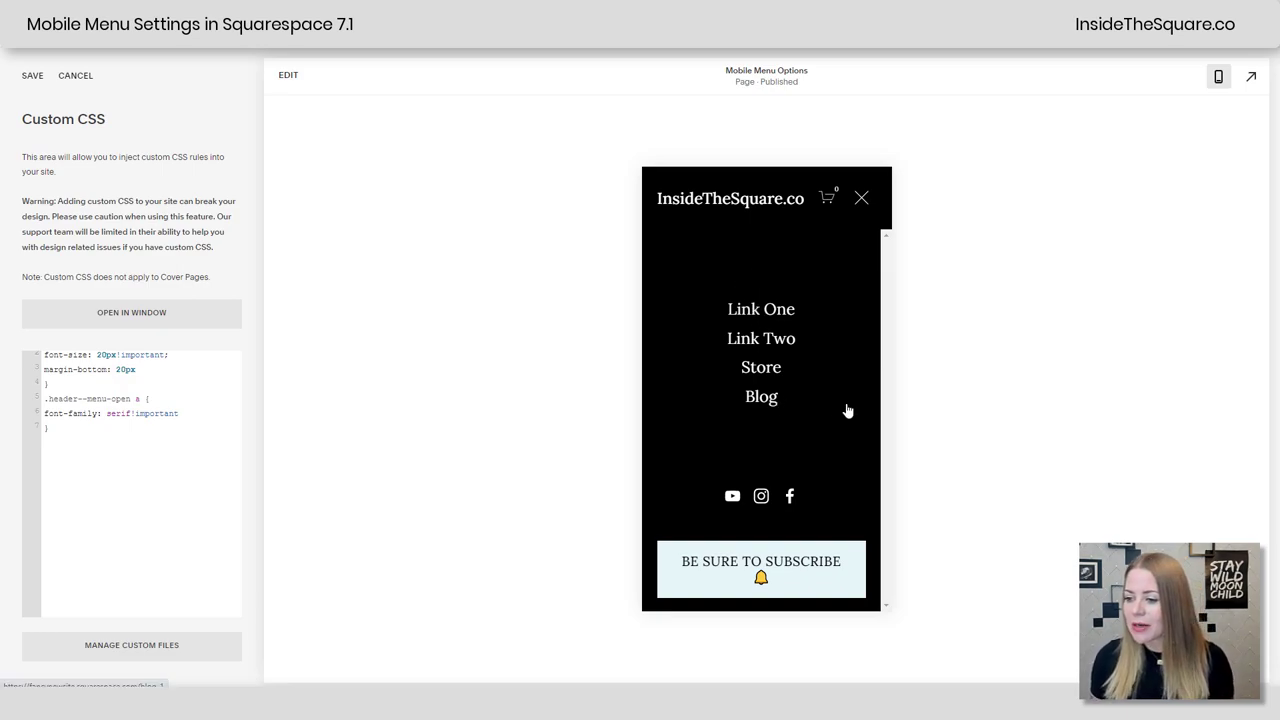
# Copy the Custom Icon Color code from the page preview and reopen the mobile menu overlay
pyautogui.click(862, 199)
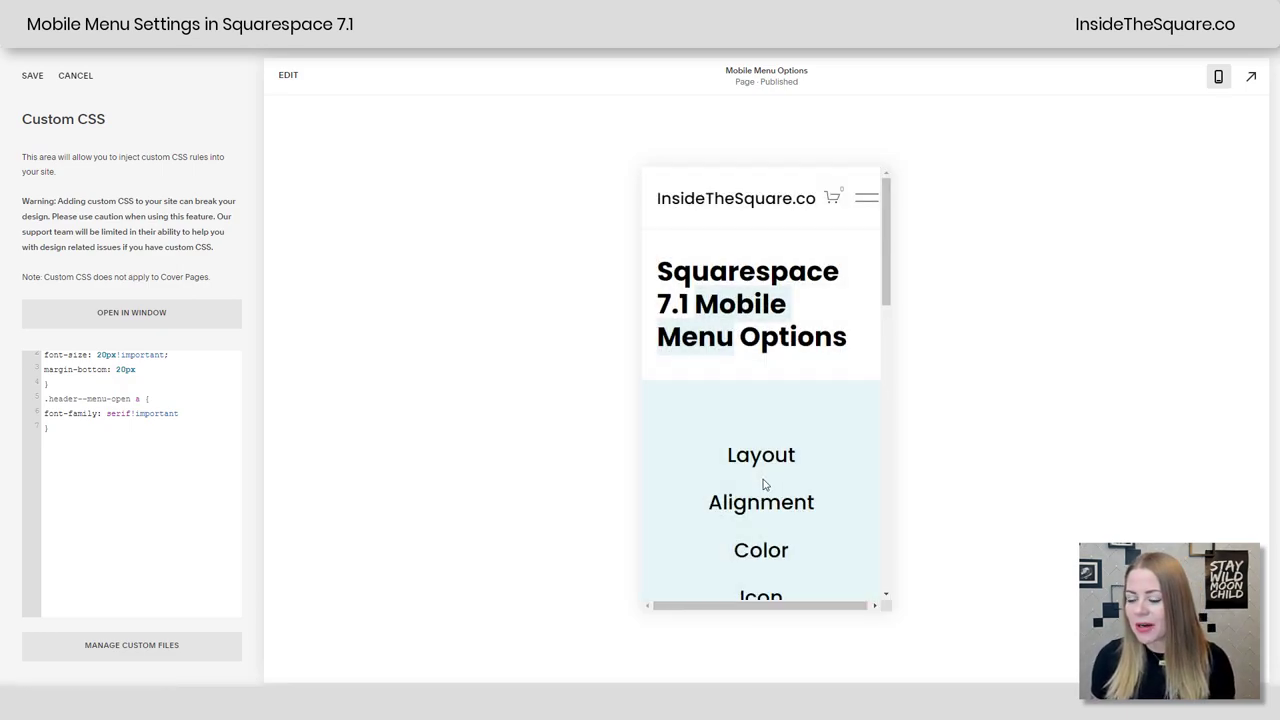
pyautogui.scroll(-10, 765, 479)
pyautogui.scroll(-1, 767, 479)
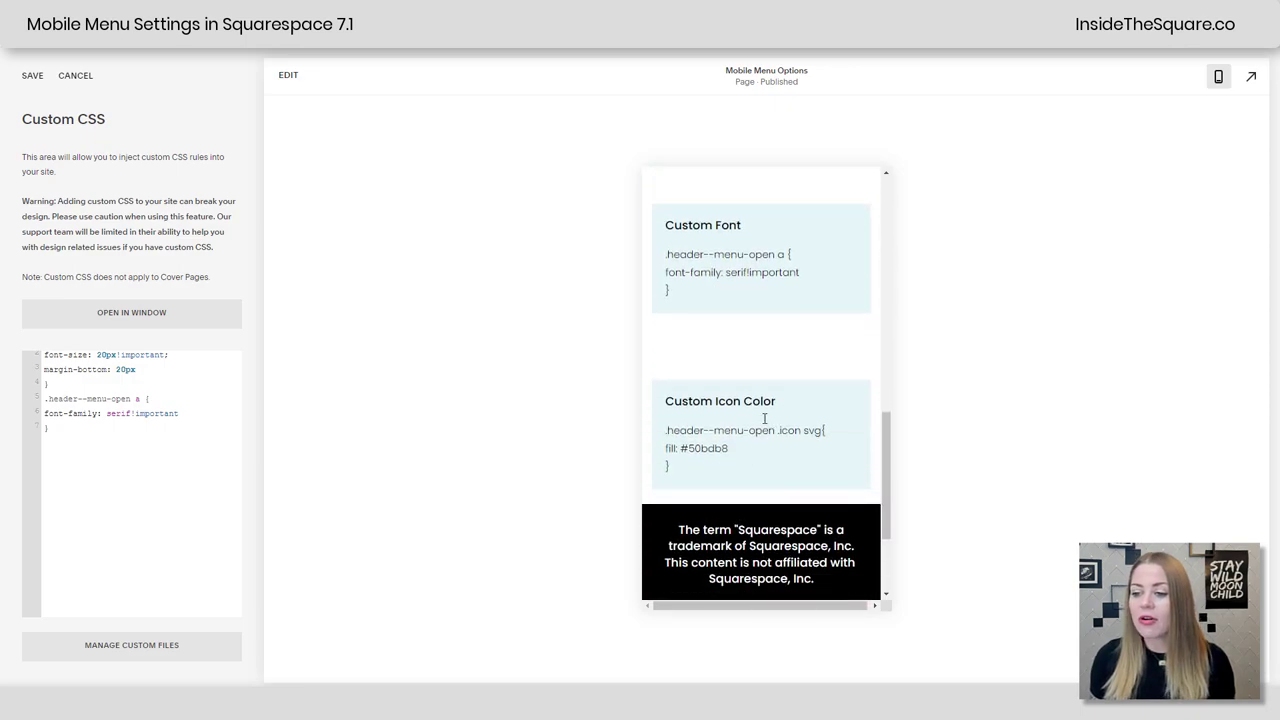
pyautogui.moveTo(719, 478); pyautogui.dragTo(647, 432)
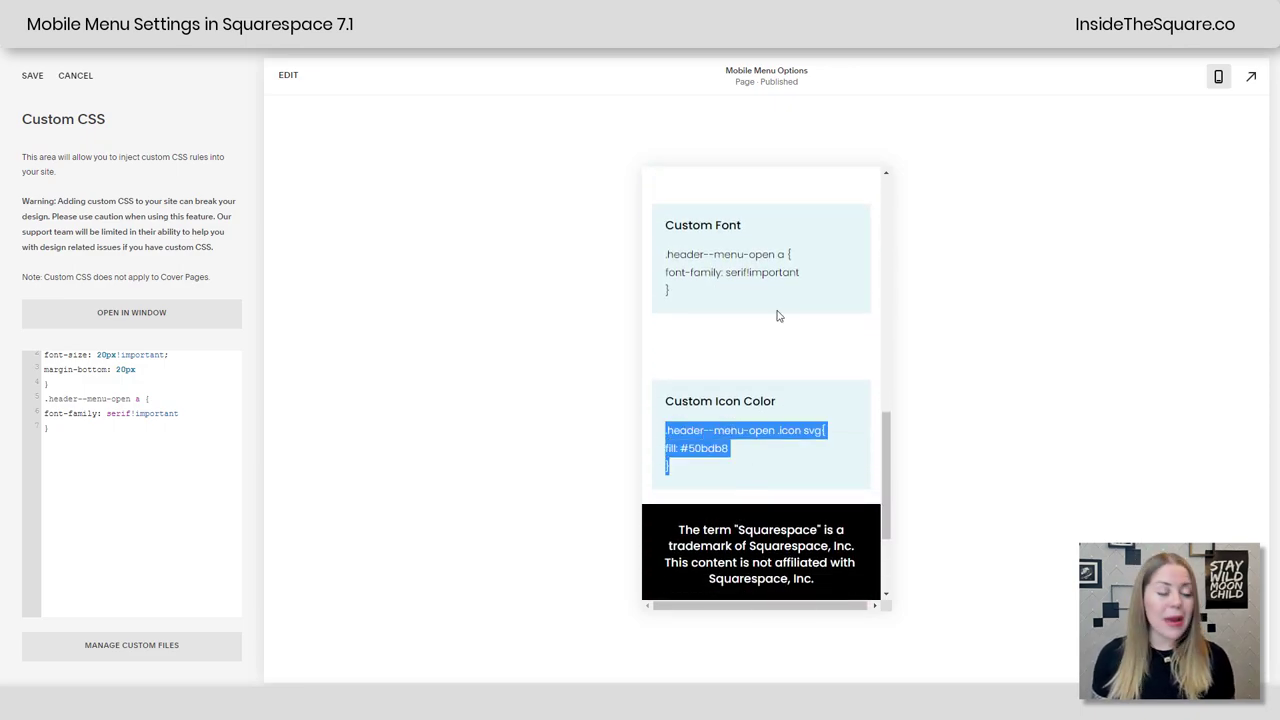
pyautogui.scroll(11, 752, 395)
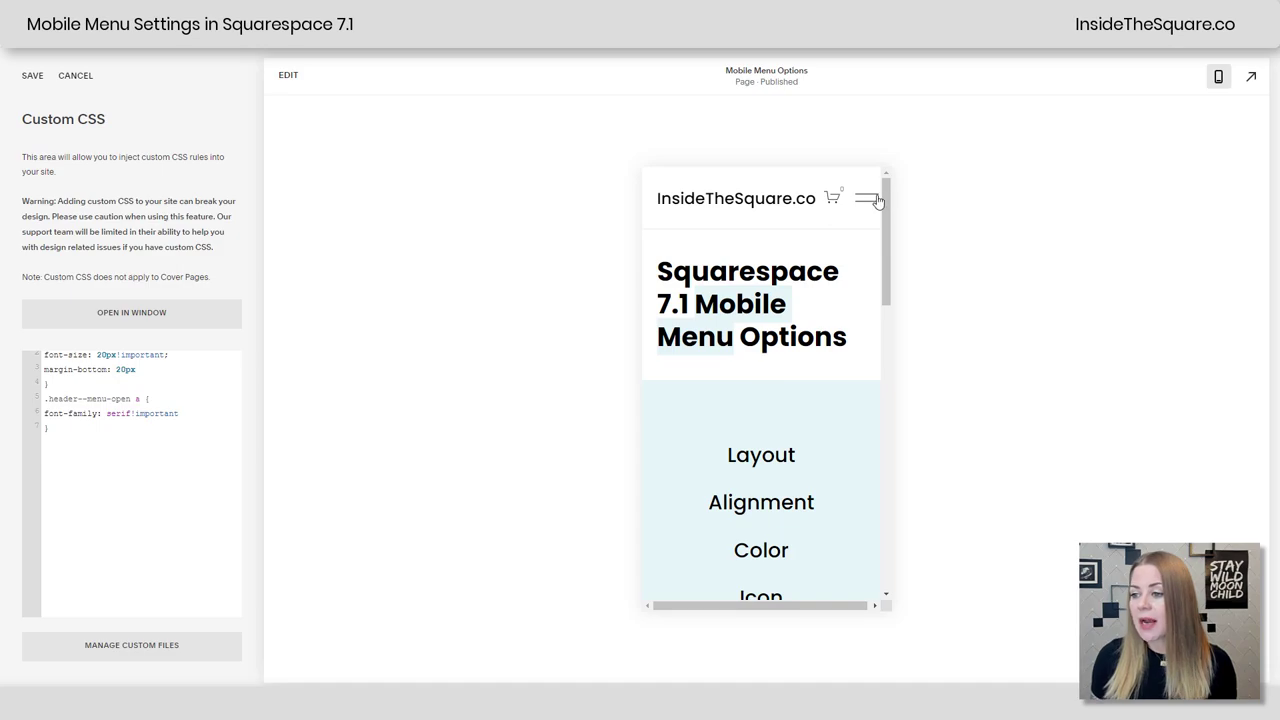
pyautogui.click(867, 198)
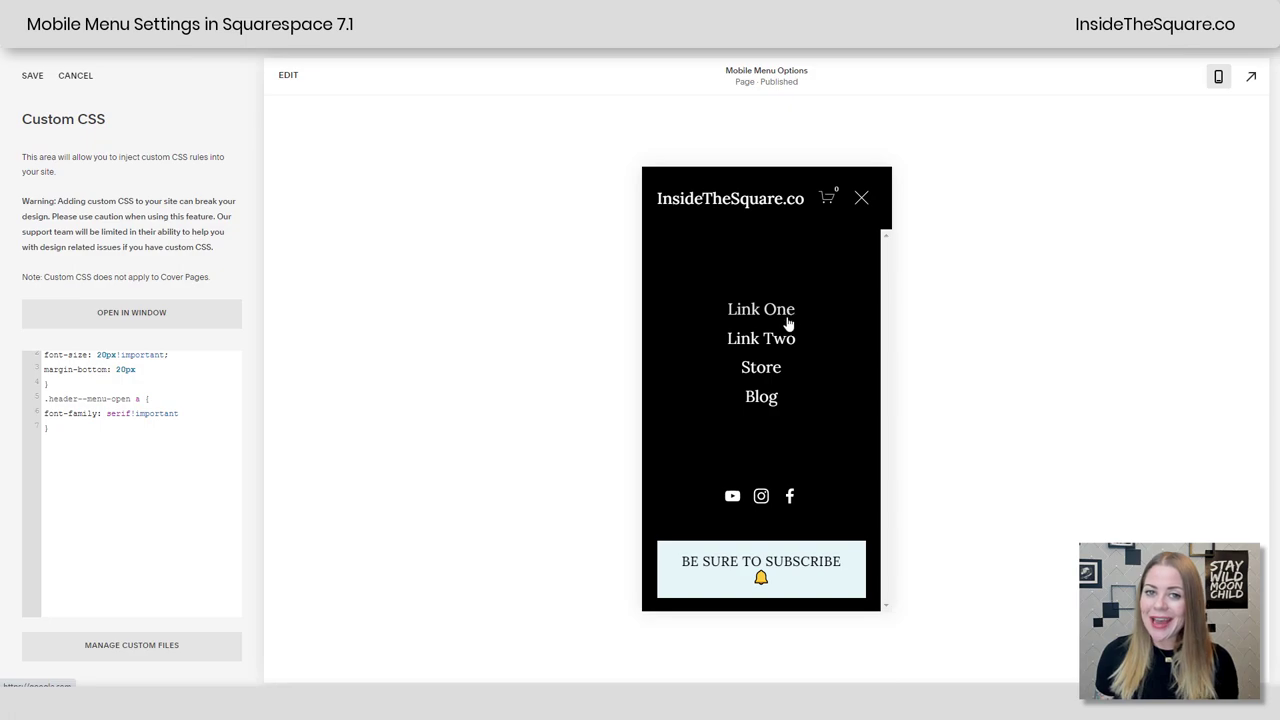
# Below the font rule, add a custom CSS rule for .header--menu-open .icon svg with fill: #50bdb8
pyautogui.click(150, 425)
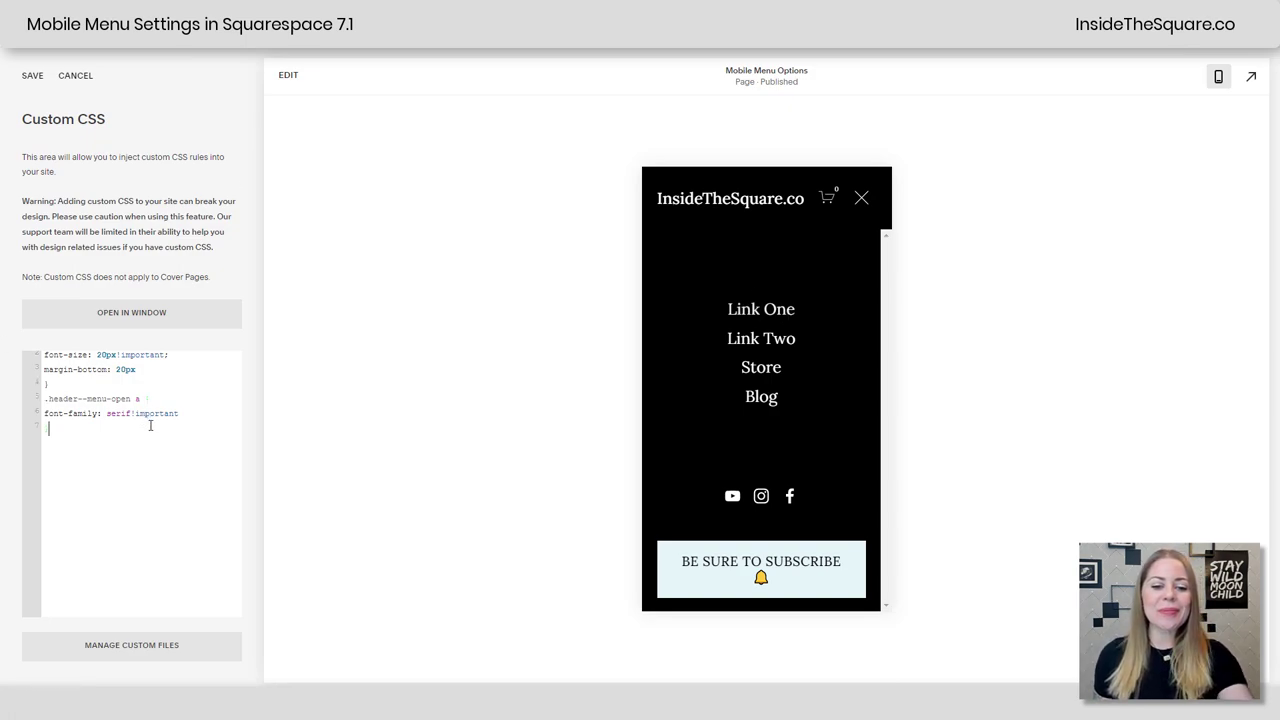
pyautogui.scroll(1, 150, 425)
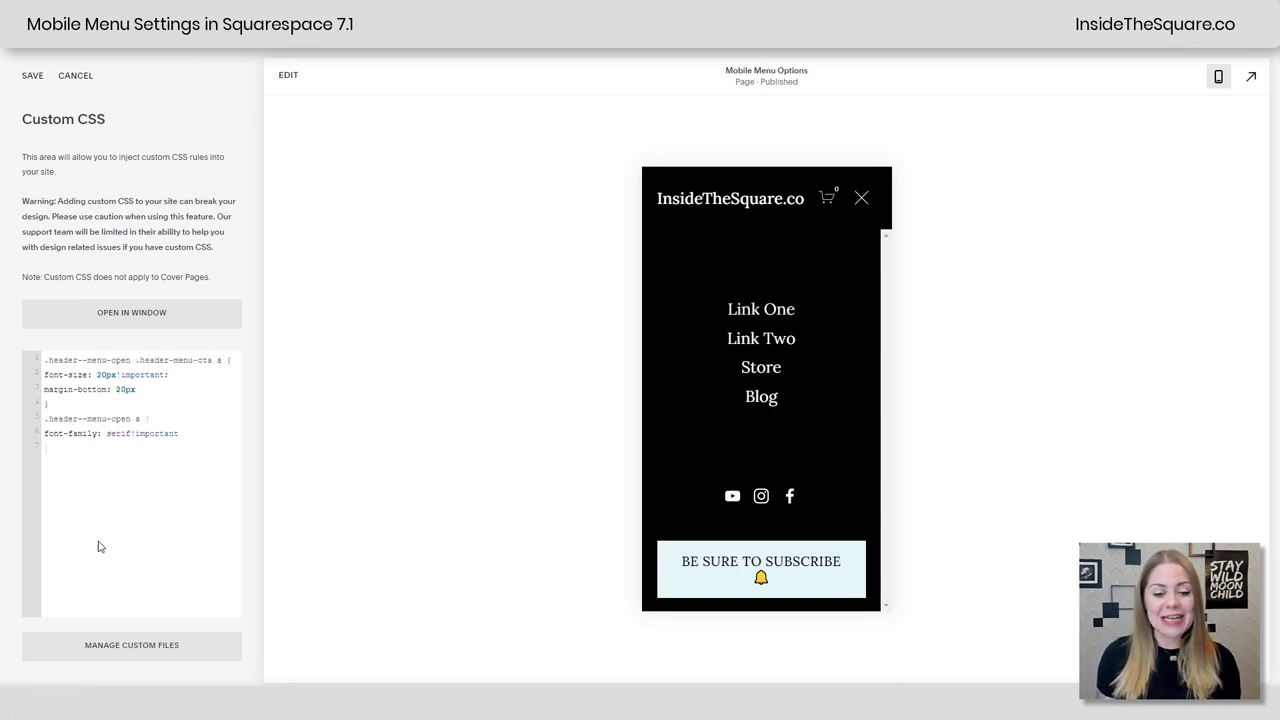
pyautogui.press('Return')
pyautogui.write('.header--menu-open .icon svg { fill: #50bdb8 }')
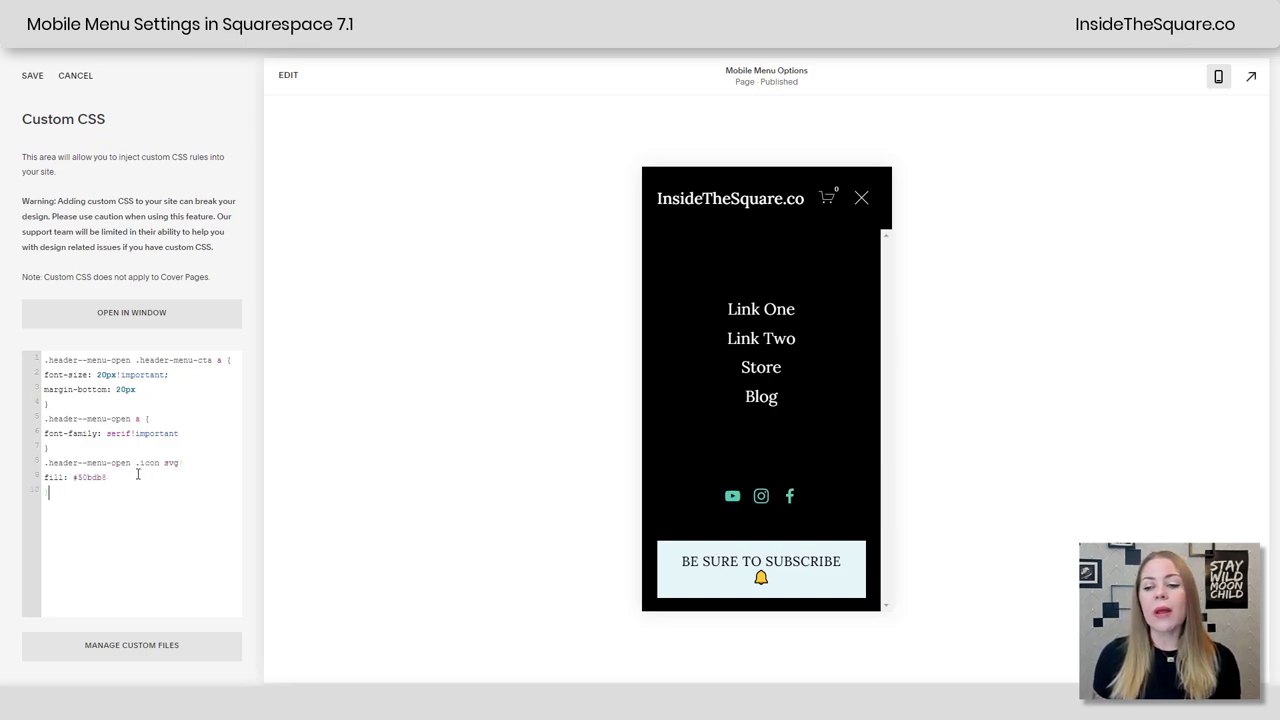
# Try red as the fill color in the menu icon rule, then set it to pink
pyautogui.moveTo(108, 478); pyautogui.dragTo(73, 478)
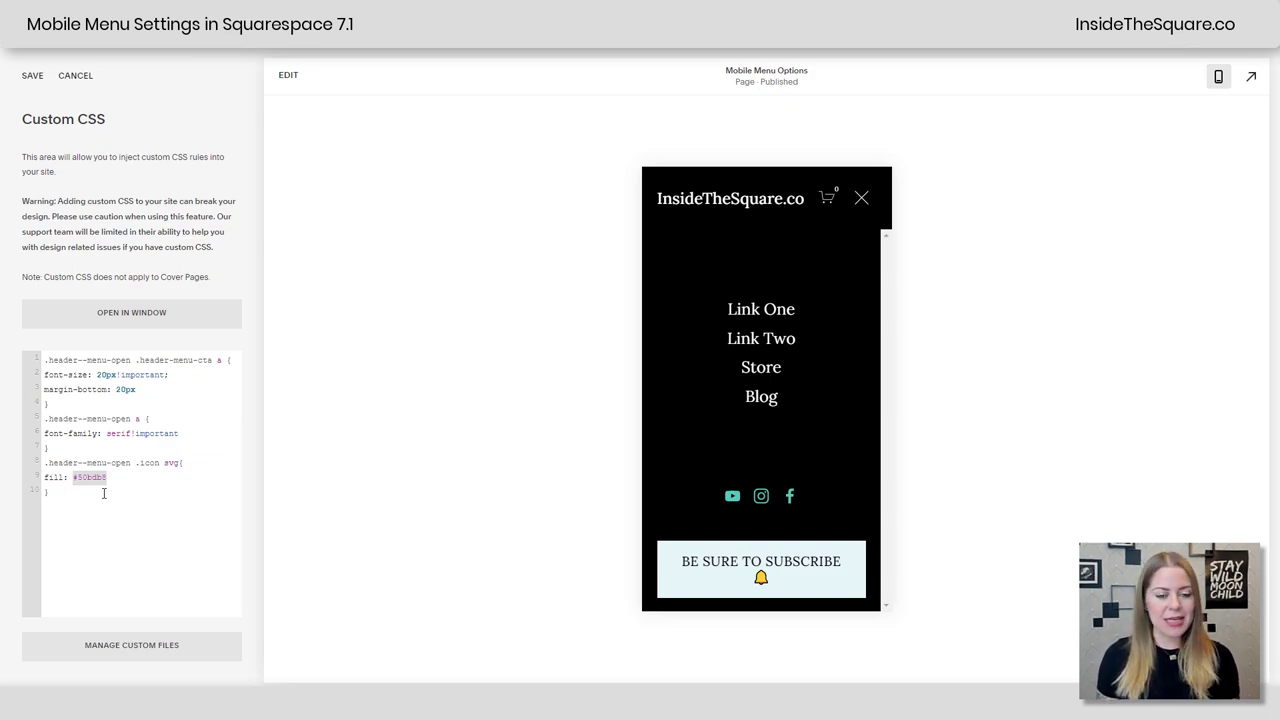
pyautogui.write('red')
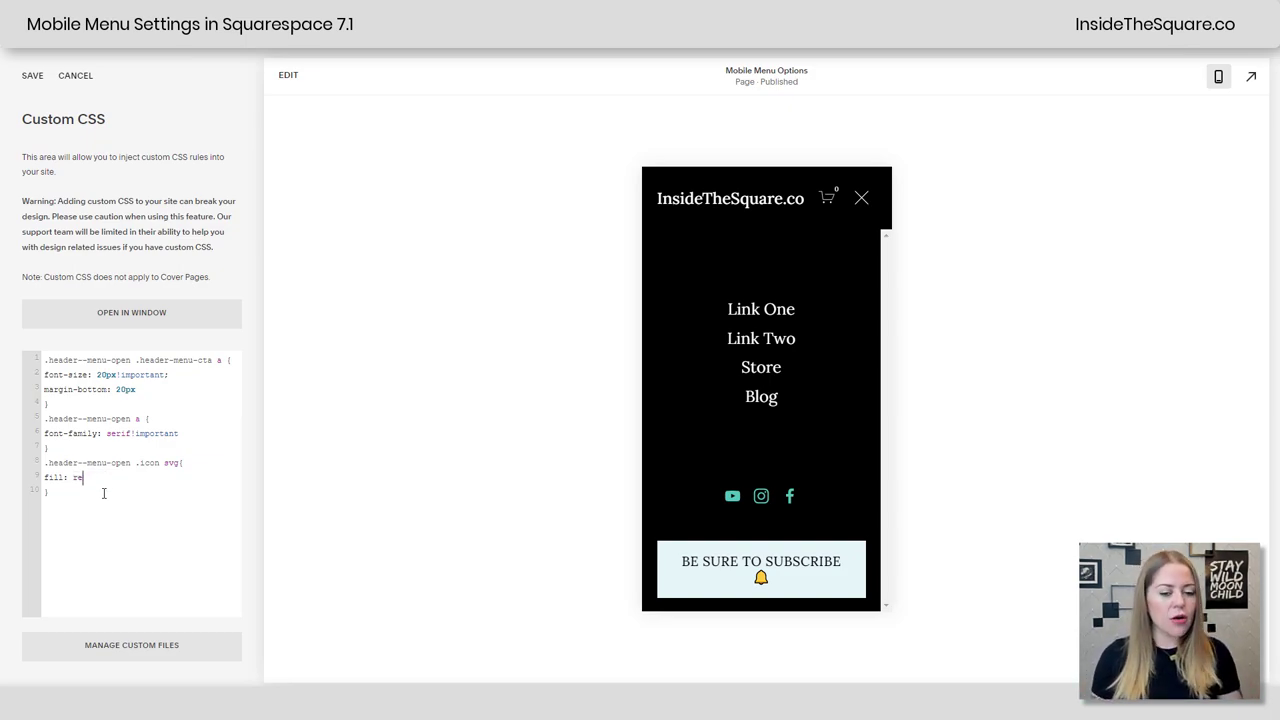
pyautogui.press('BackSpace')
pyautogui.press('BackSpace')
pyautogui.press('BackSpace')
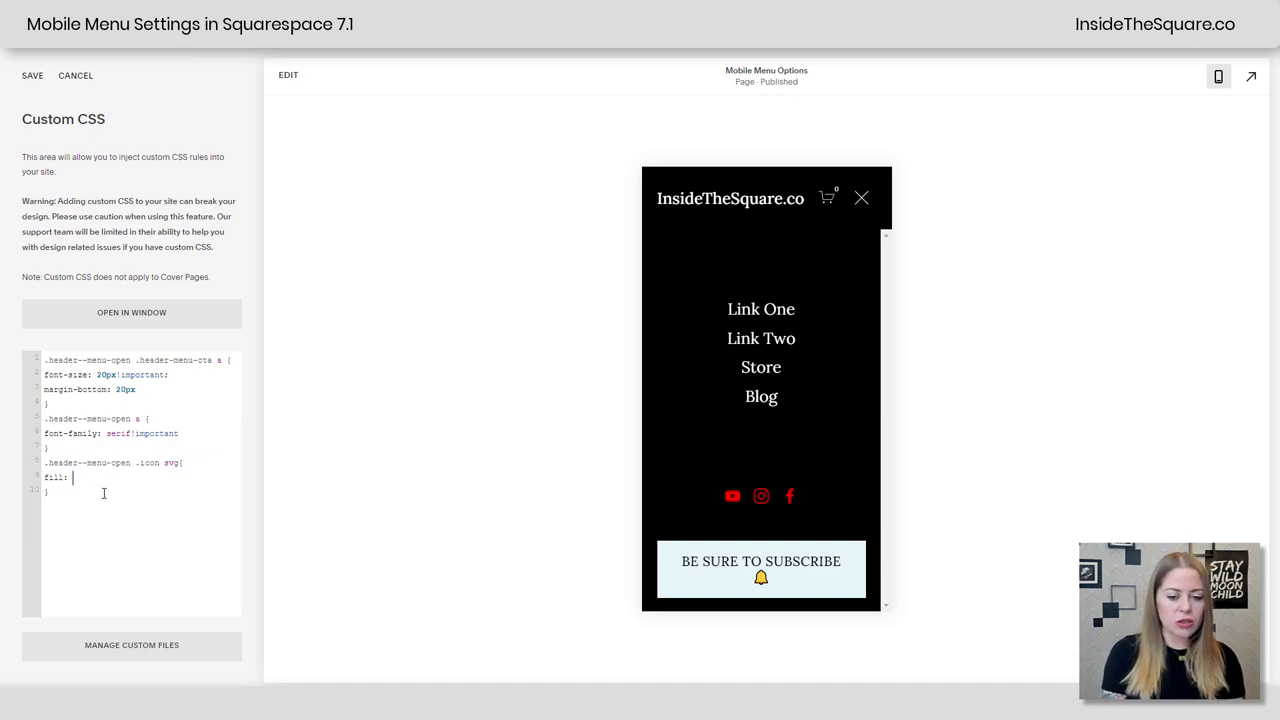
pyautogui.write('pink')
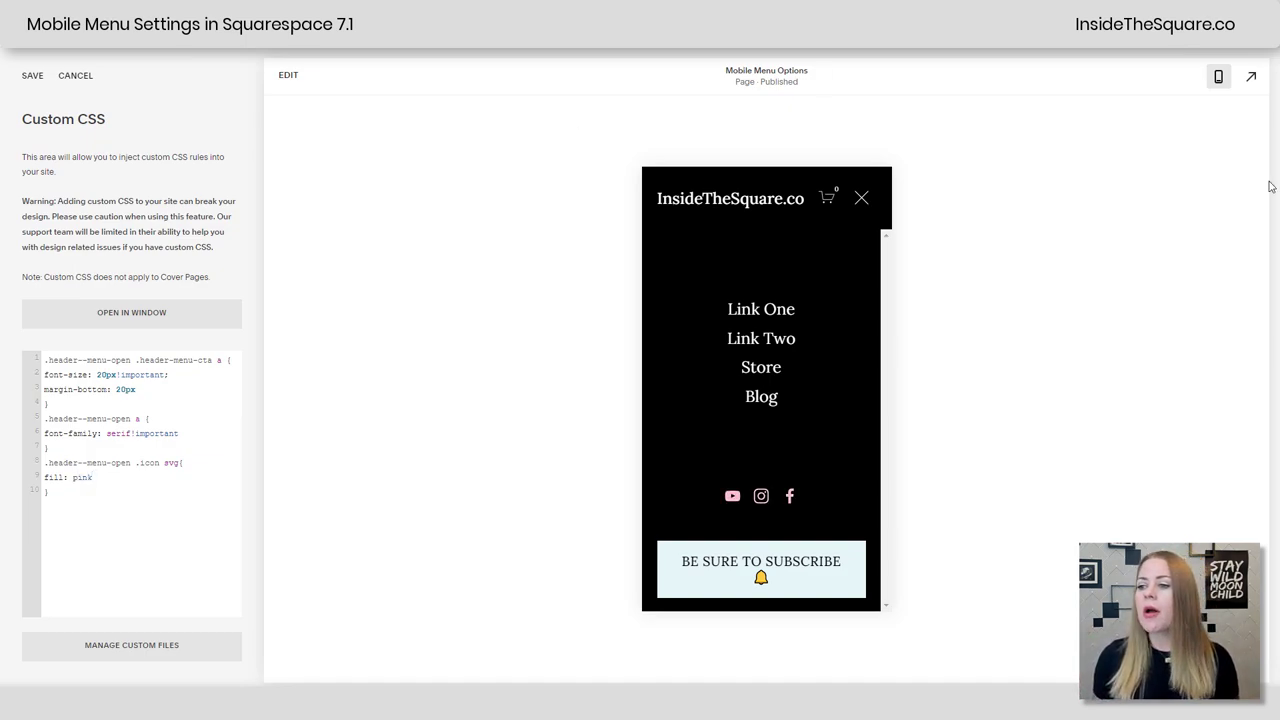
# Compare the social icon colors in the desktop header with those in the open mobile menu
pyautogui.click(866, 199)
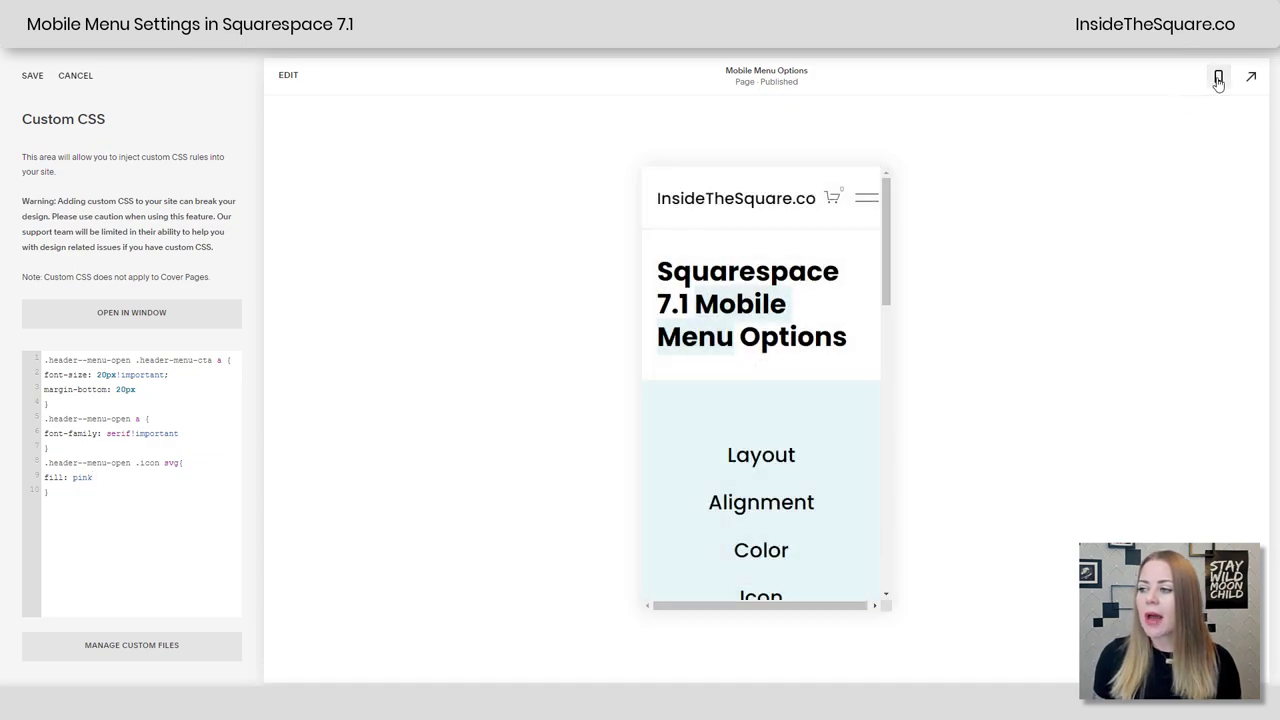
pyautogui.click(1218, 76)
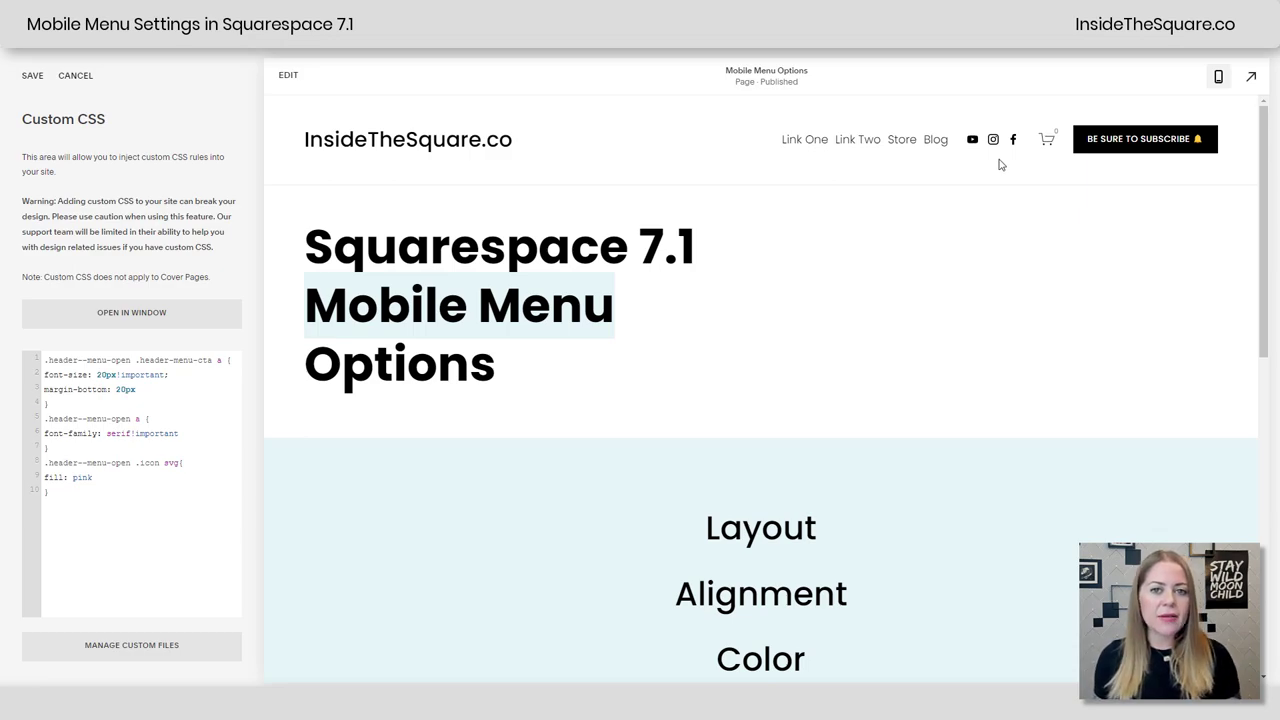
pyautogui.moveTo(130, 462); pyautogui.dragTo(41, 462)
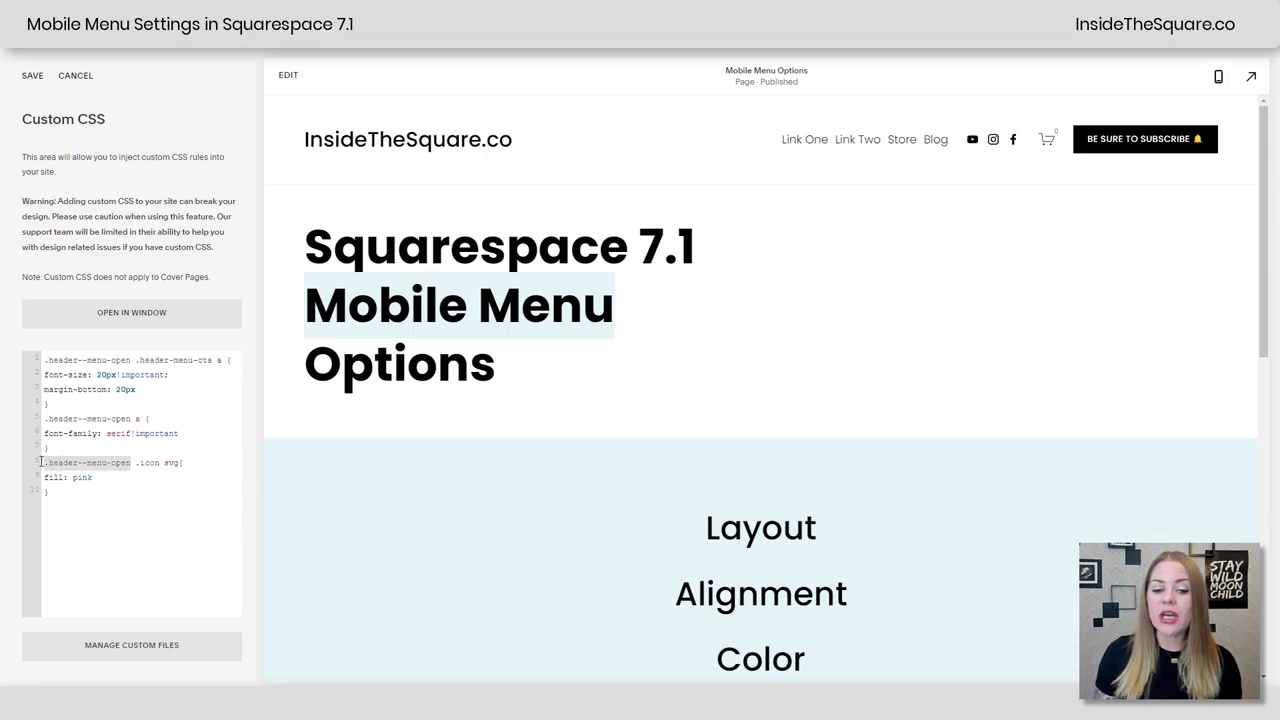
pyautogui.click(1221, 78)
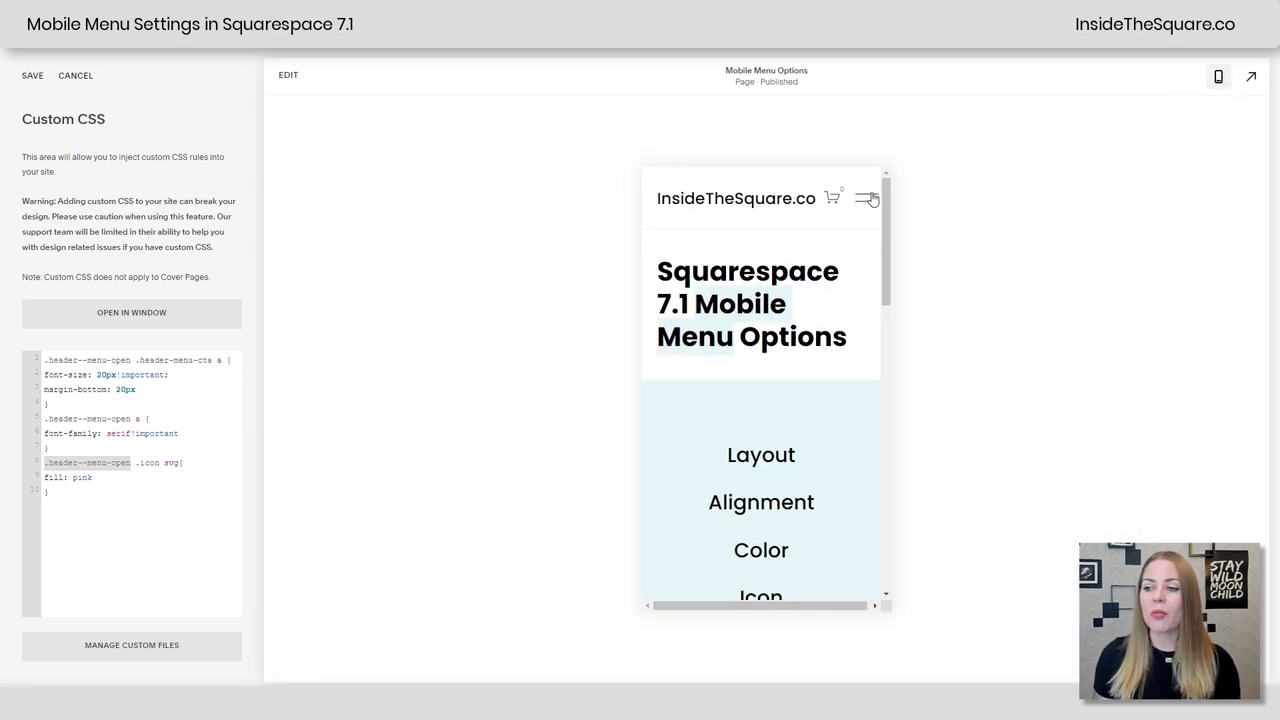
pyautogui.click(866, 198)
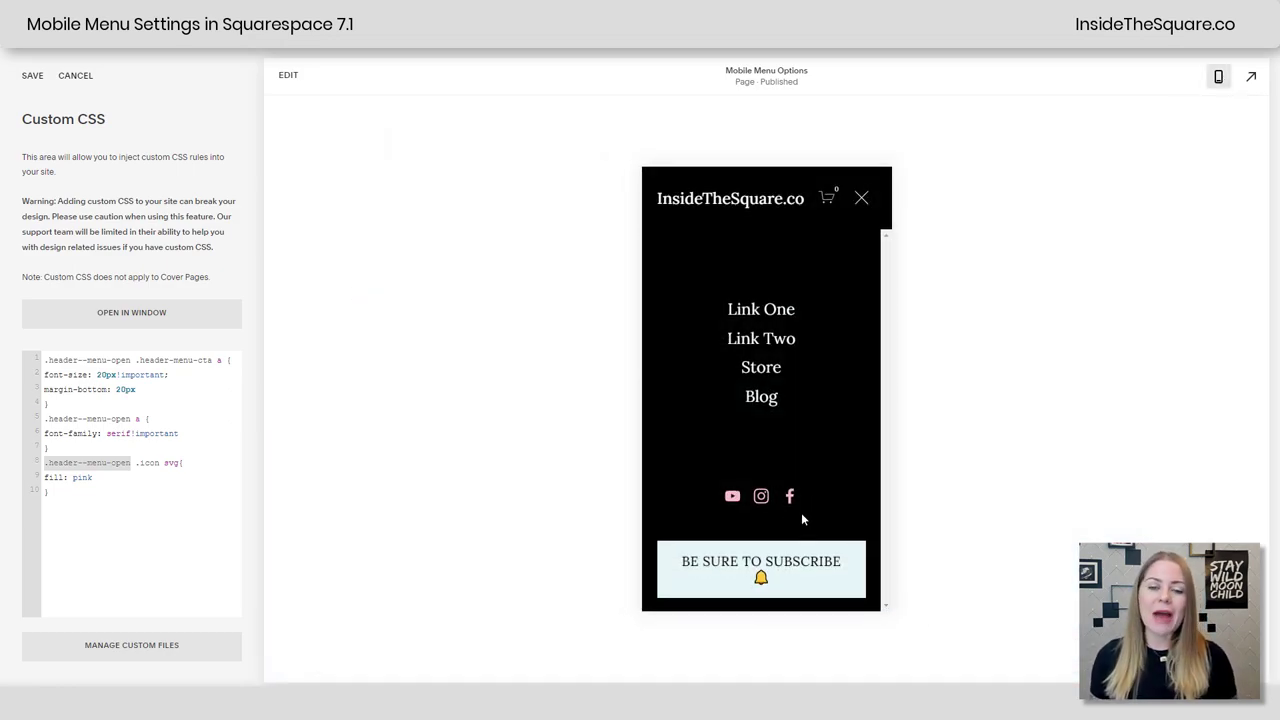
# Save the custom CSS
pyautogui.click(176, 399)
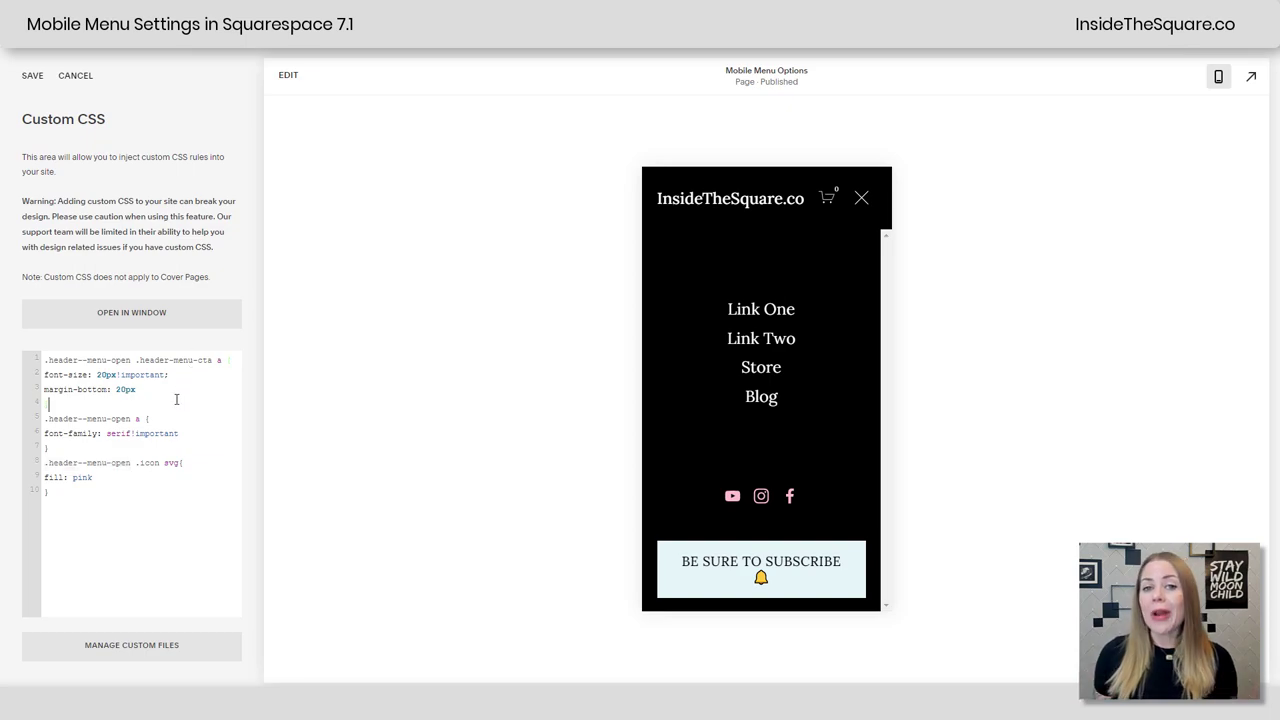
pyautogui.click(30, 76)
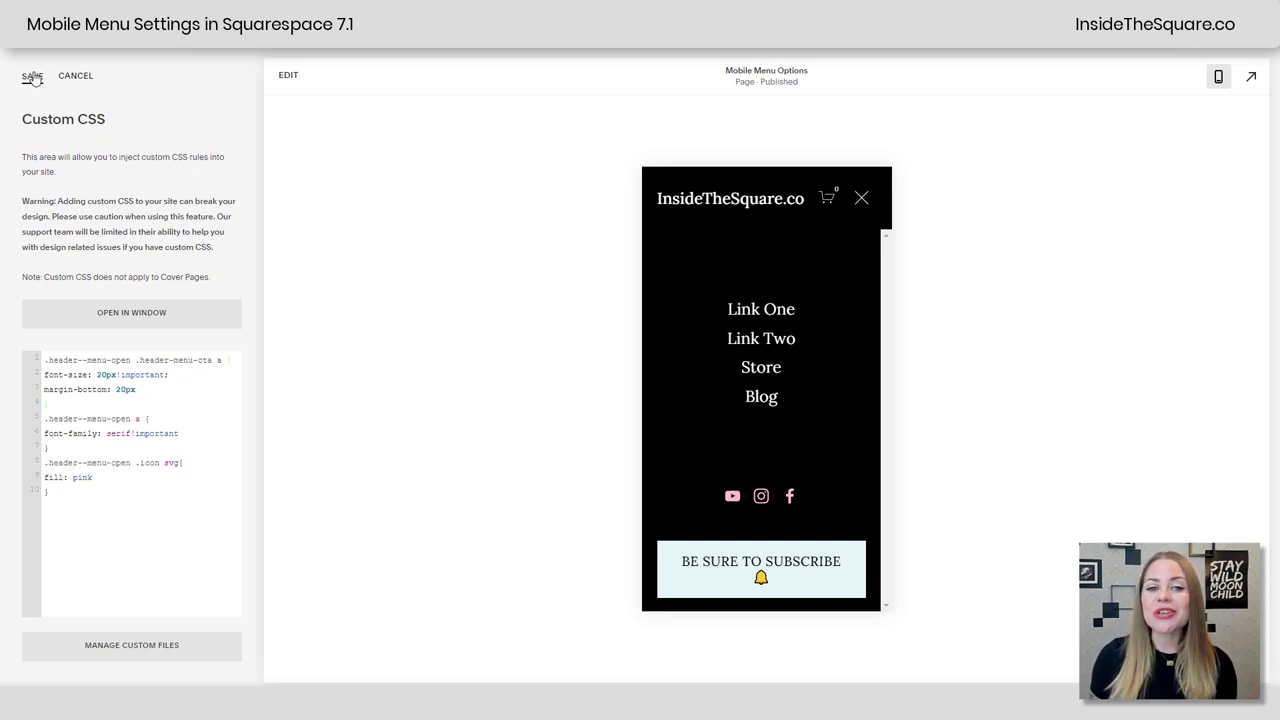